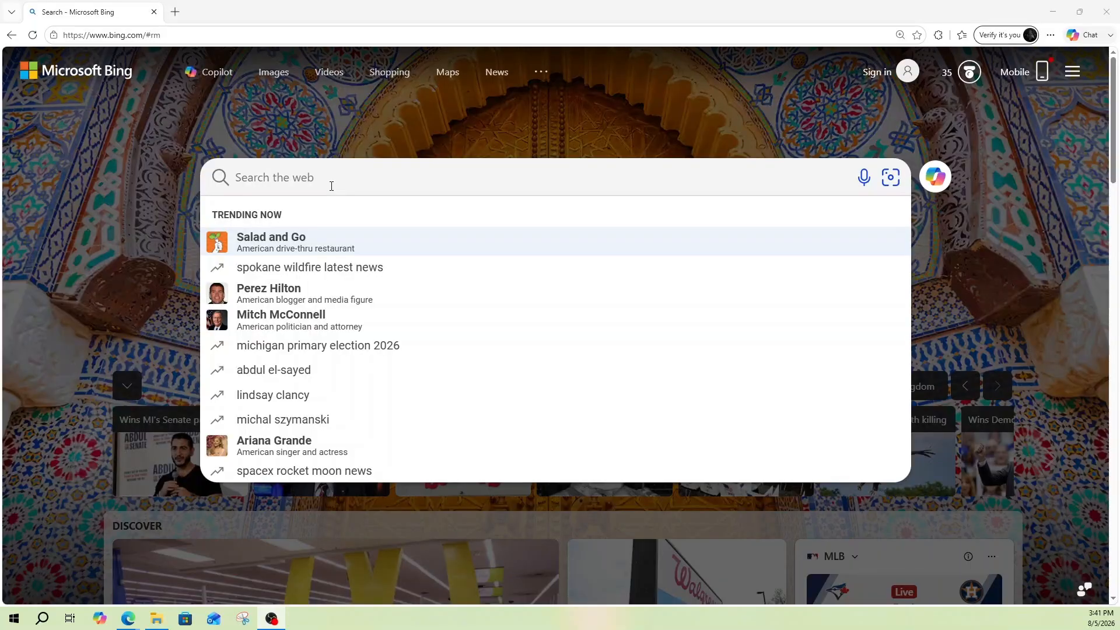
# Search Bing for 'sql developer download' and open Oracle's SQL Developer Downloads result.
pyautogui.click(331, 184)
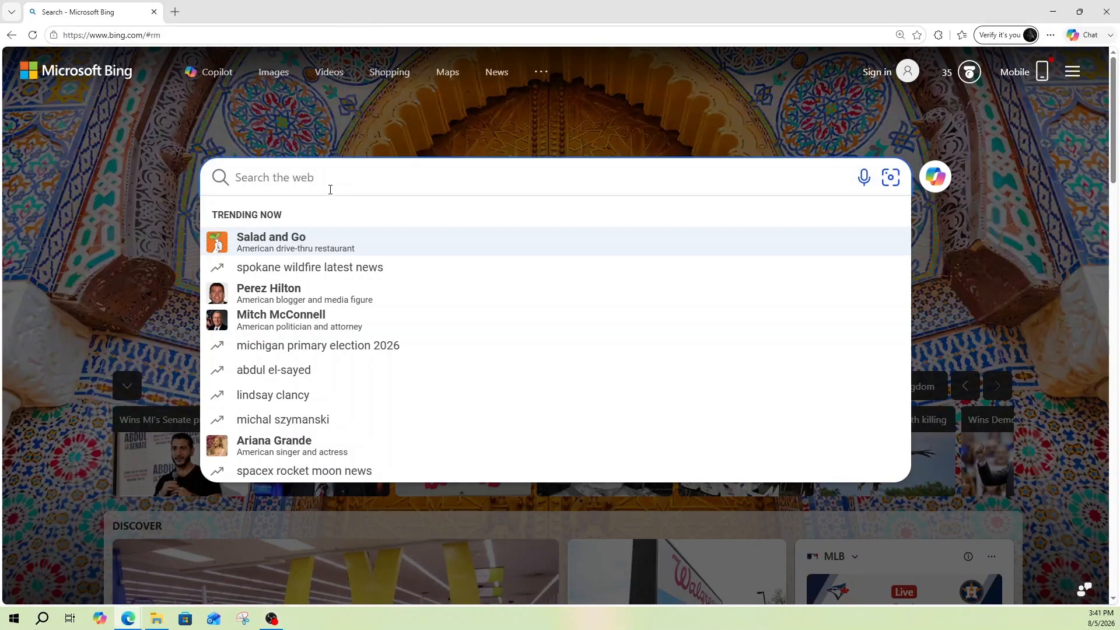
pyautogui.write('sq')
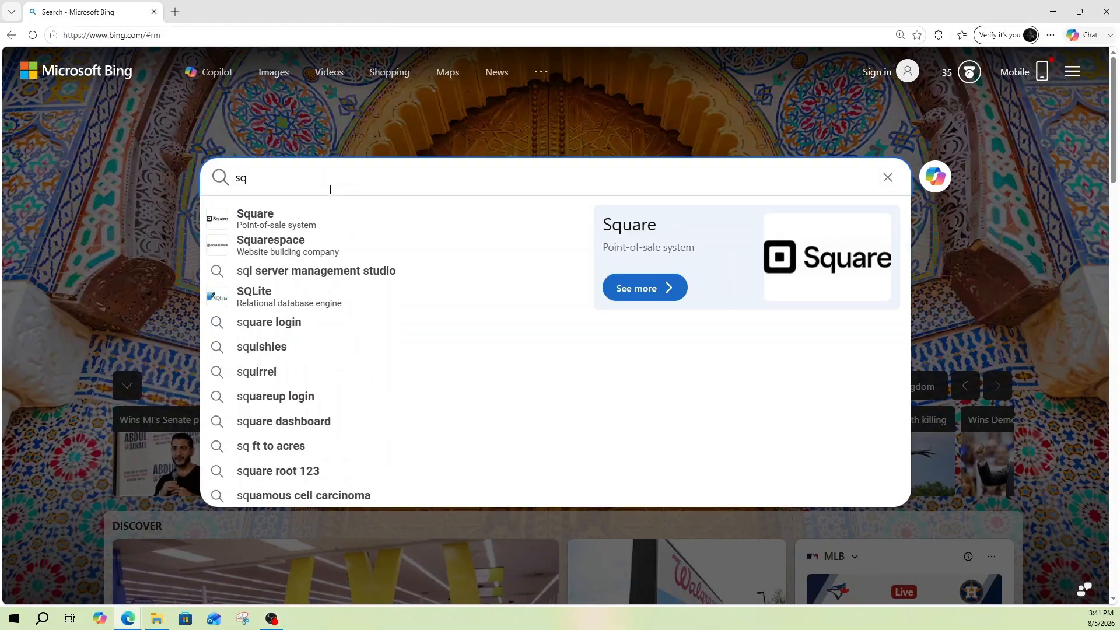
pyautogui.write('l de')
pyautogui.click(312, 214)
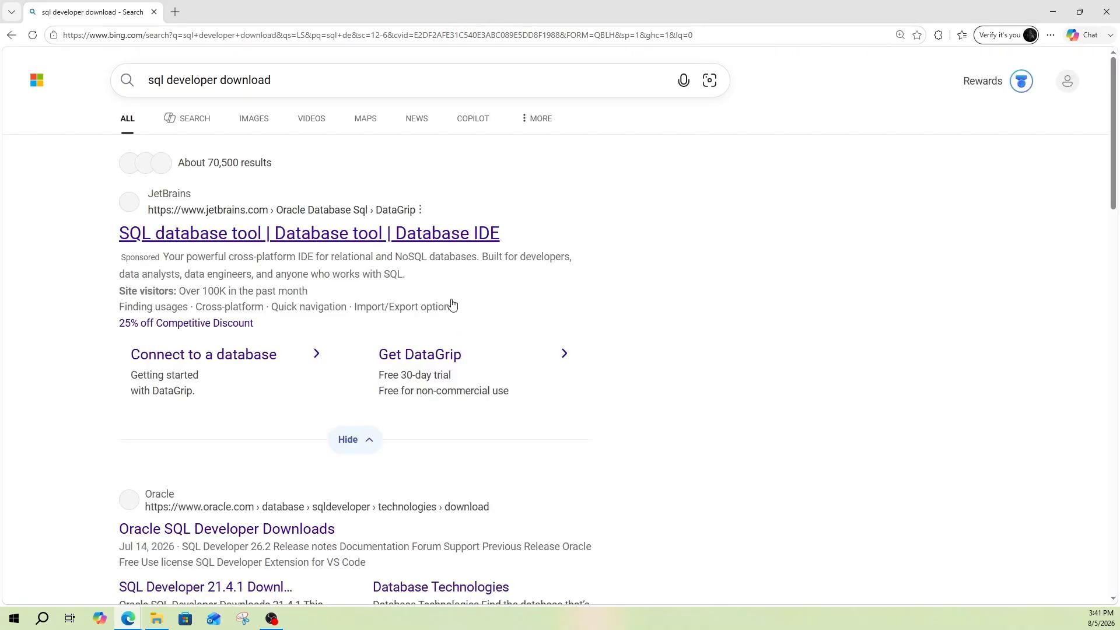
pyautogui.scroll(-2, 393, 320)
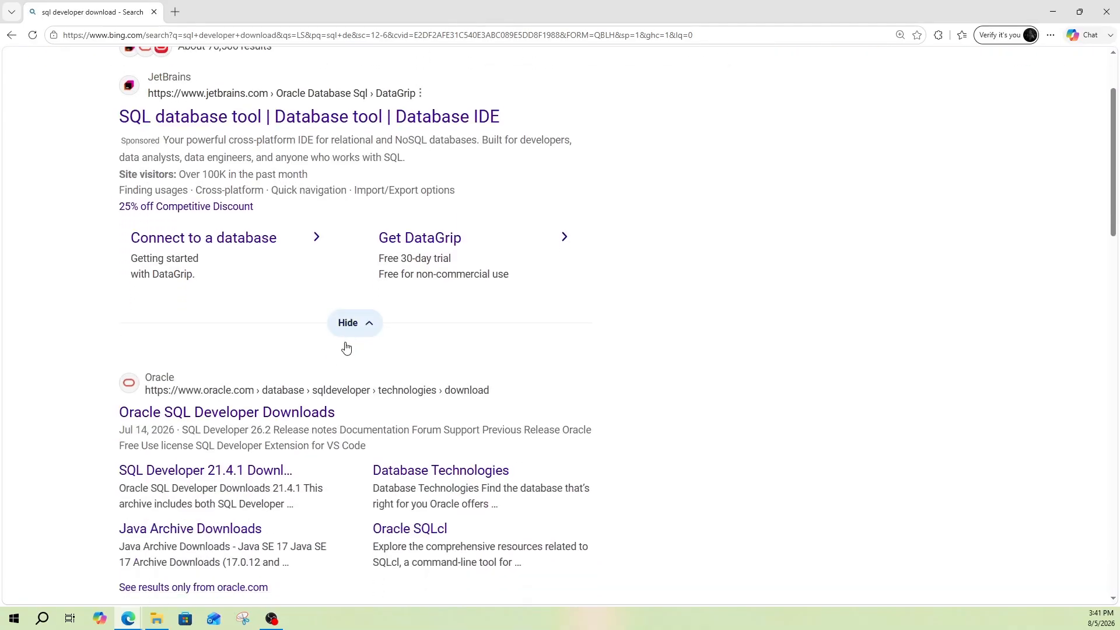
pyautogui.scroll(-2, 346, 348)
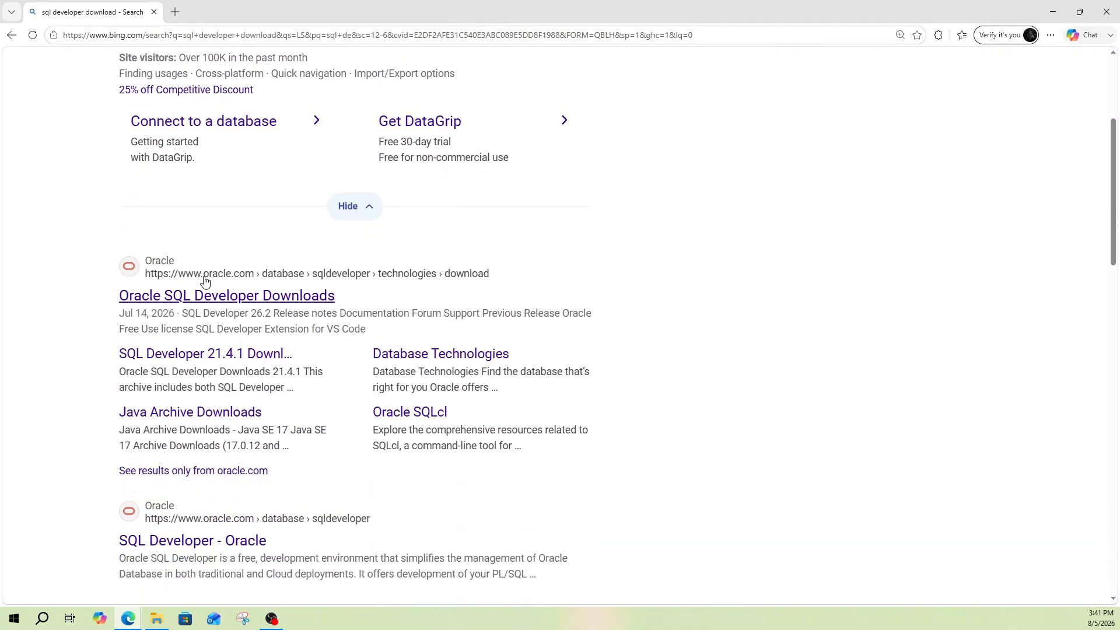
pyautogui.click(179, 297)
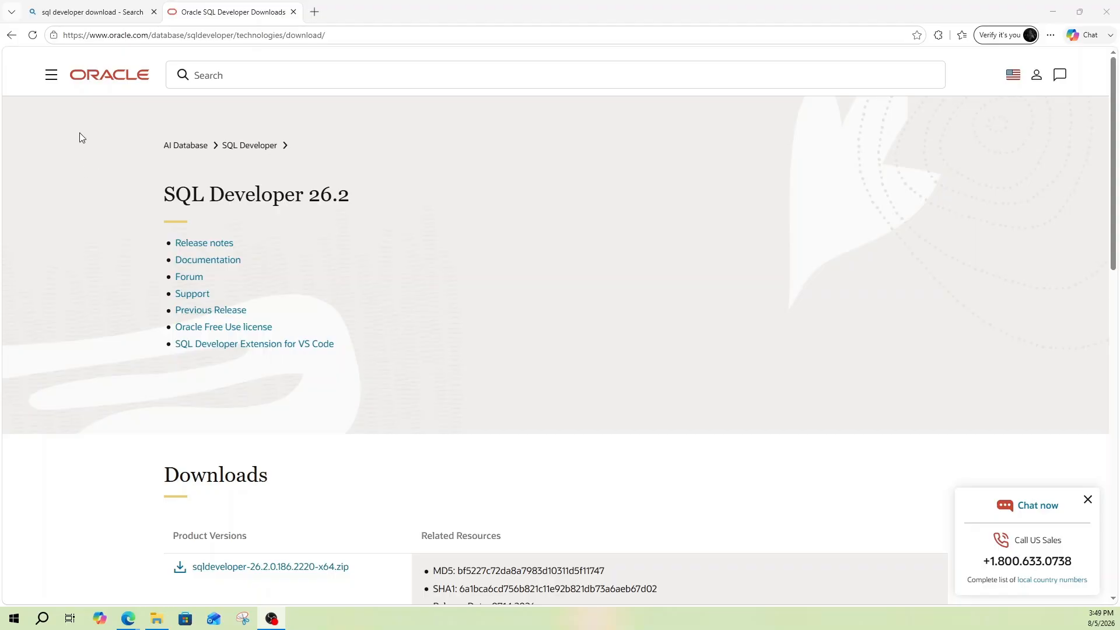
# Download and save the Windows x64 zip sqldeveloper-26.2.0.186.2220-x64.
pyautogui.scroll(-1, 100, 153)
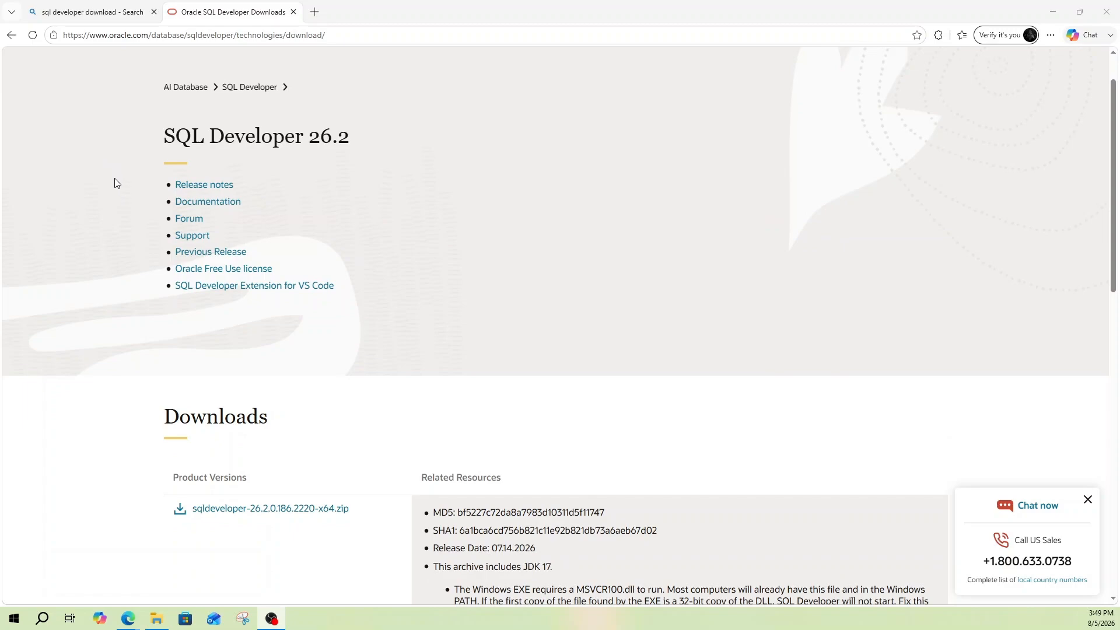
pyautogui.scroll(-2, 120, 194)
pyautogui.scroll(-4, 120, 199)
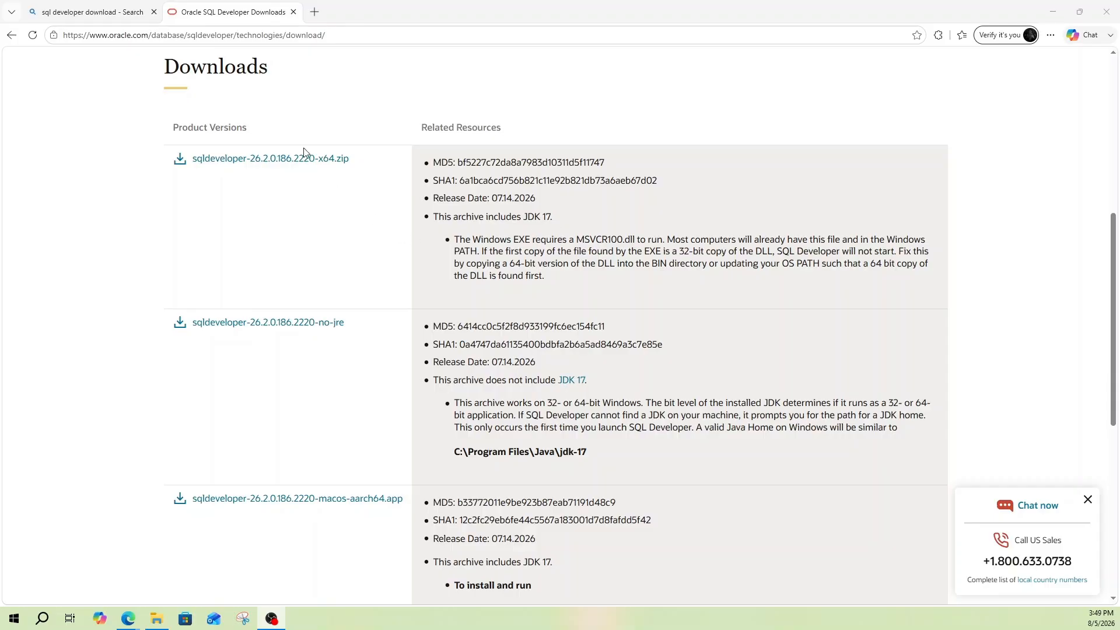
pyautogui.click(281, 163)
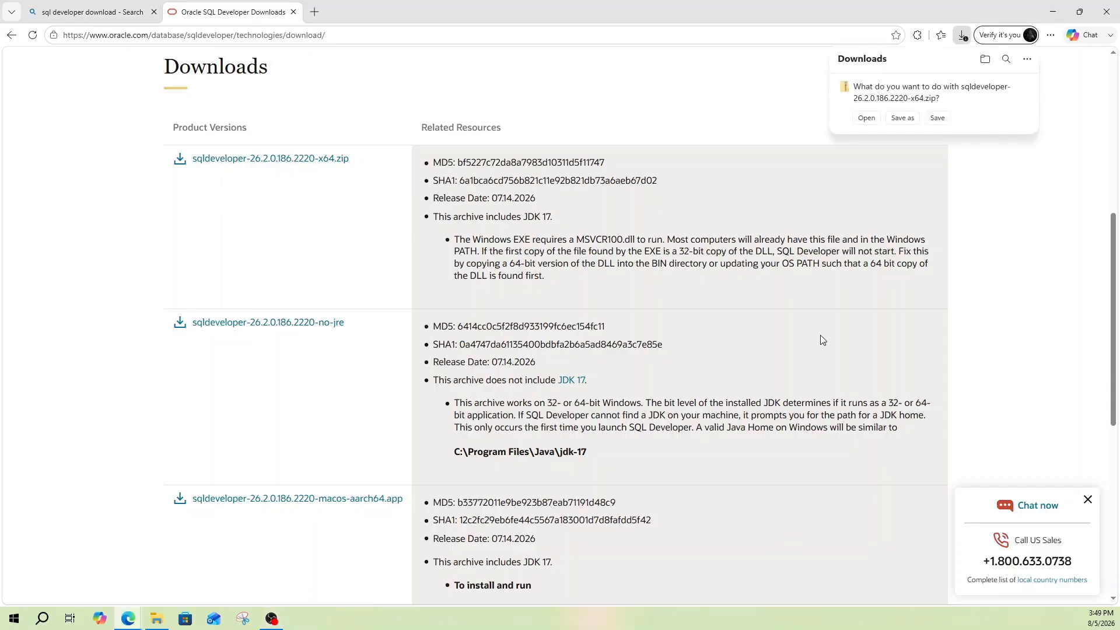
pyautogui.click(938, 120)
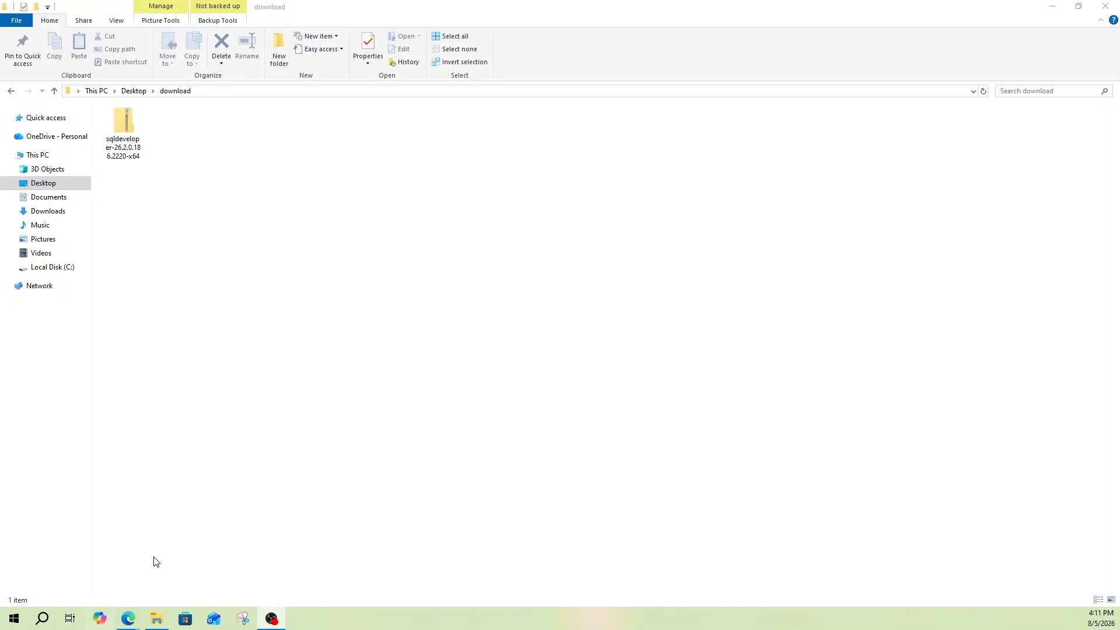
# Extract the sqldeveloper zip into a folder beside it, using the default destination.
pyautogui.click(119, 131)
pyautogui.rightClick(118, 130)
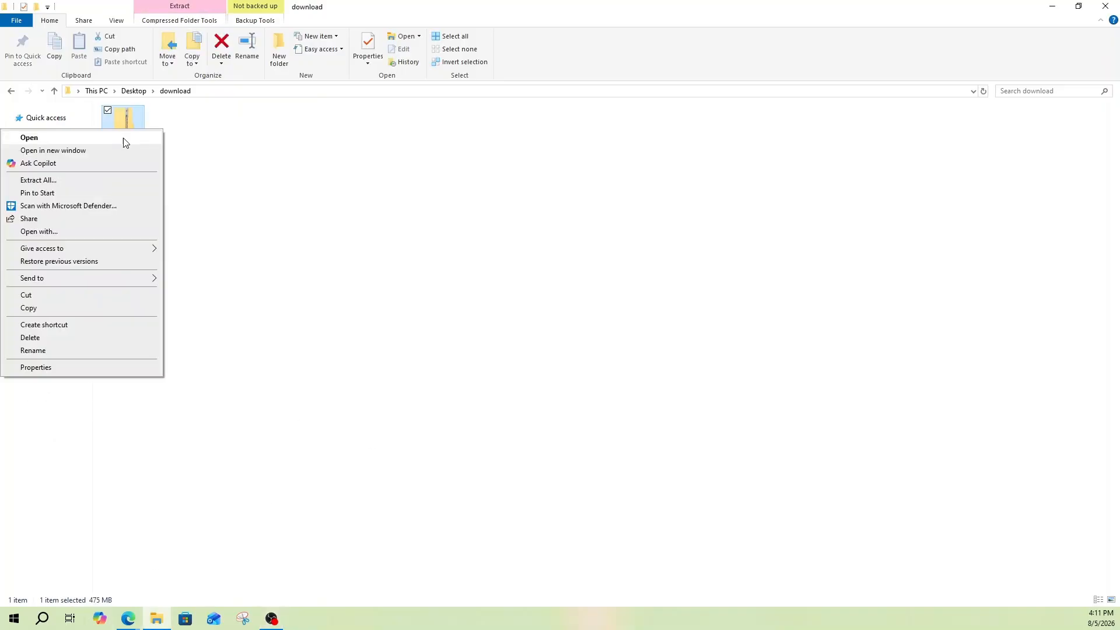
pyautogui.click(96, 184)
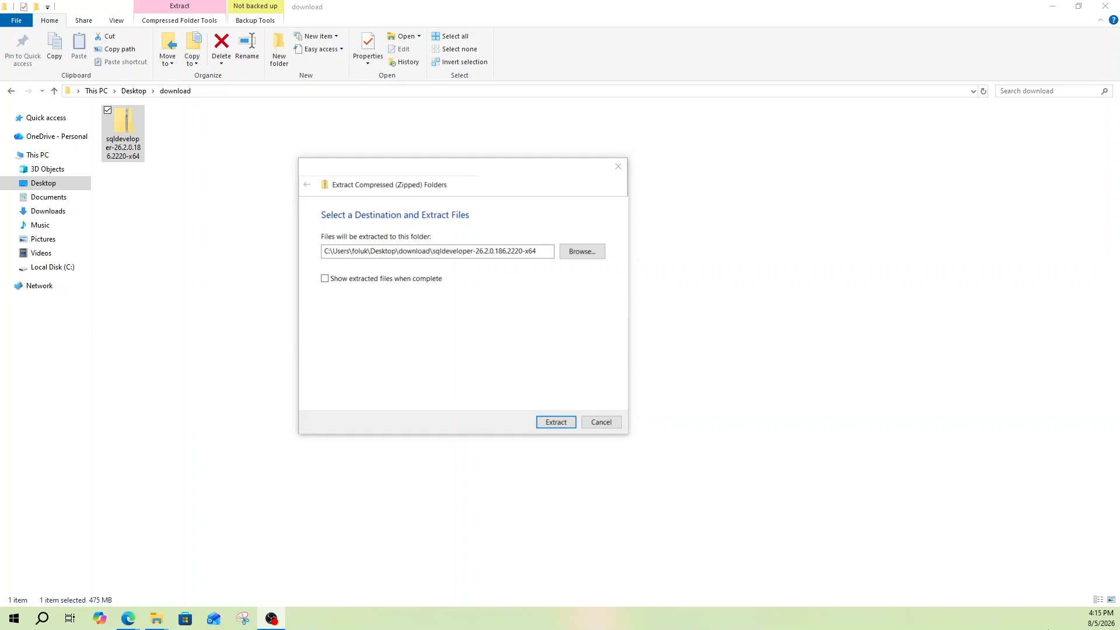
pyautogui.click(556, 423)
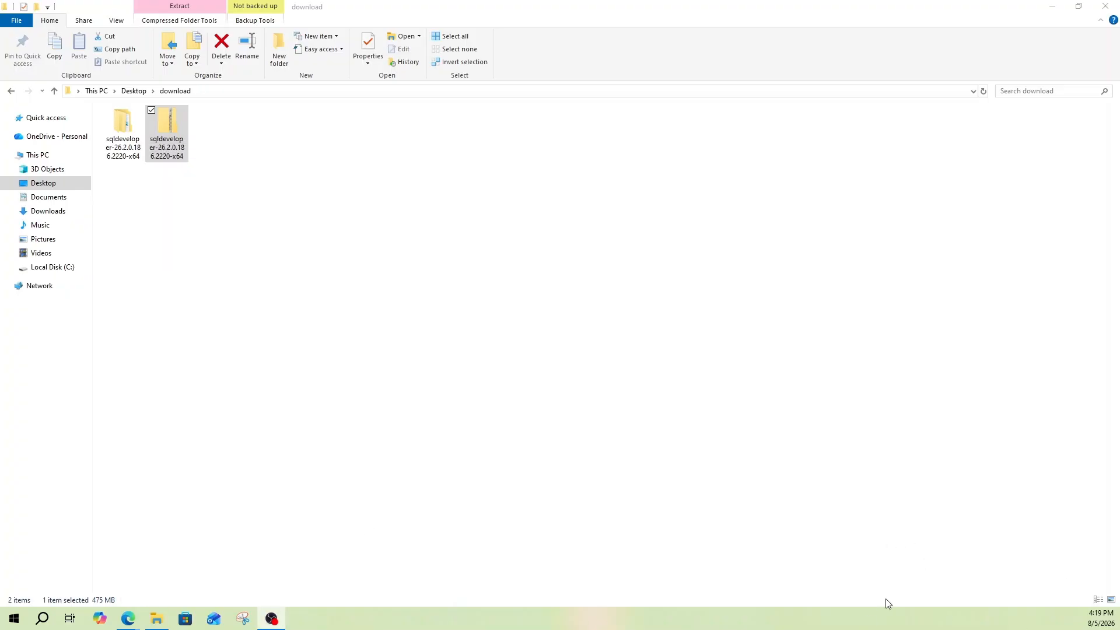
# Launch sqldeveloper.exe from the inner sqldeveloper folder and pin it to the taskbar.
pyautogui.doubleClick(114, 132)
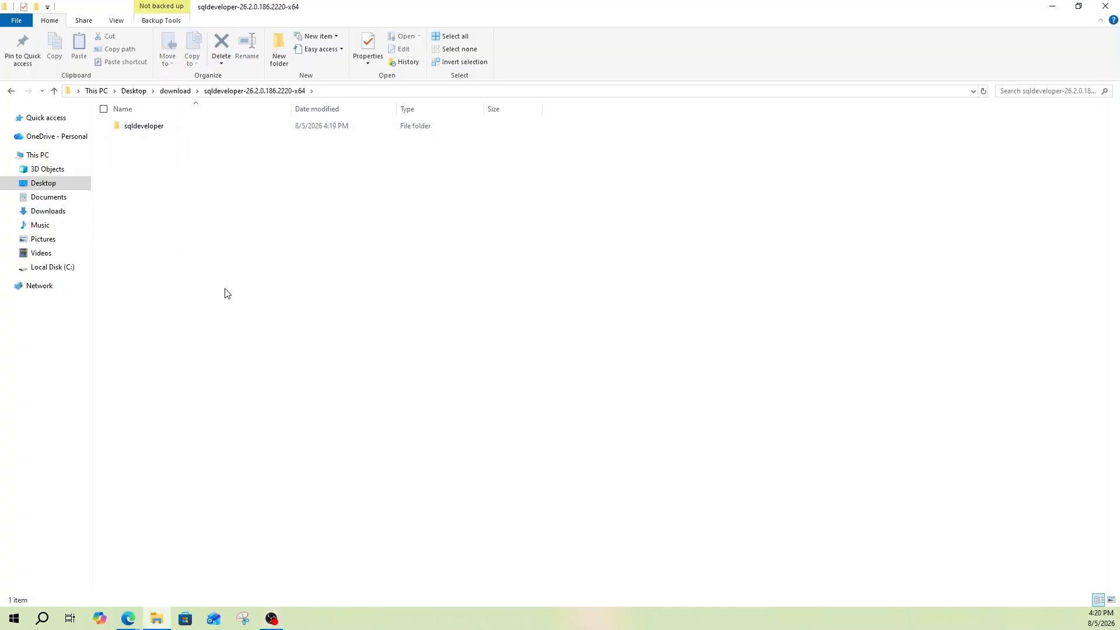
pyautogui.doubleClick(143, 132)
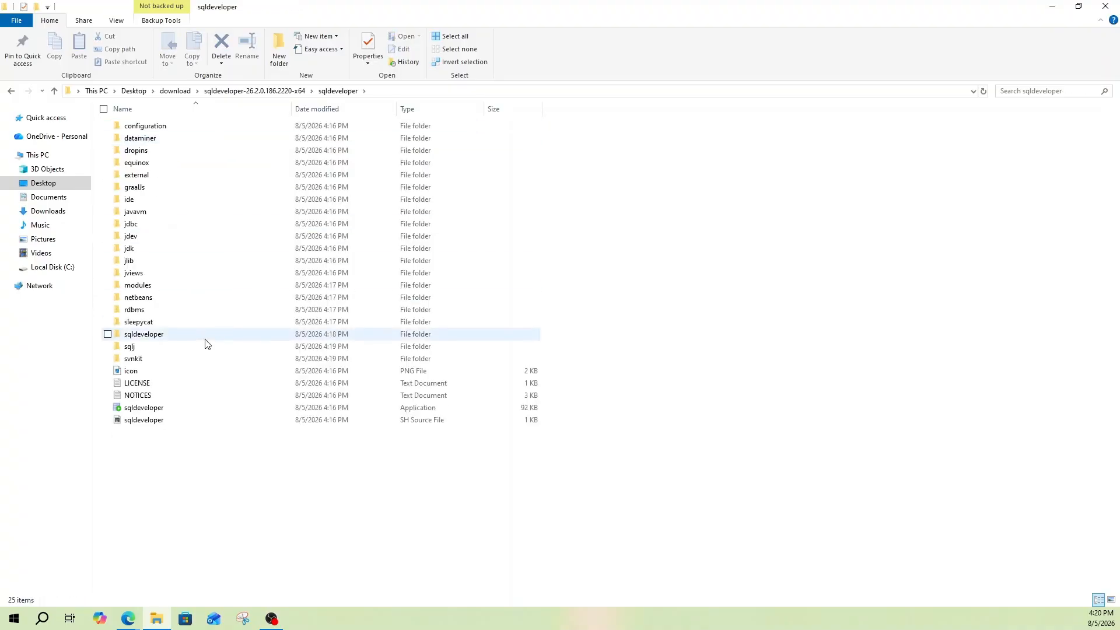
pyautogui.doubleClick(141, 410)
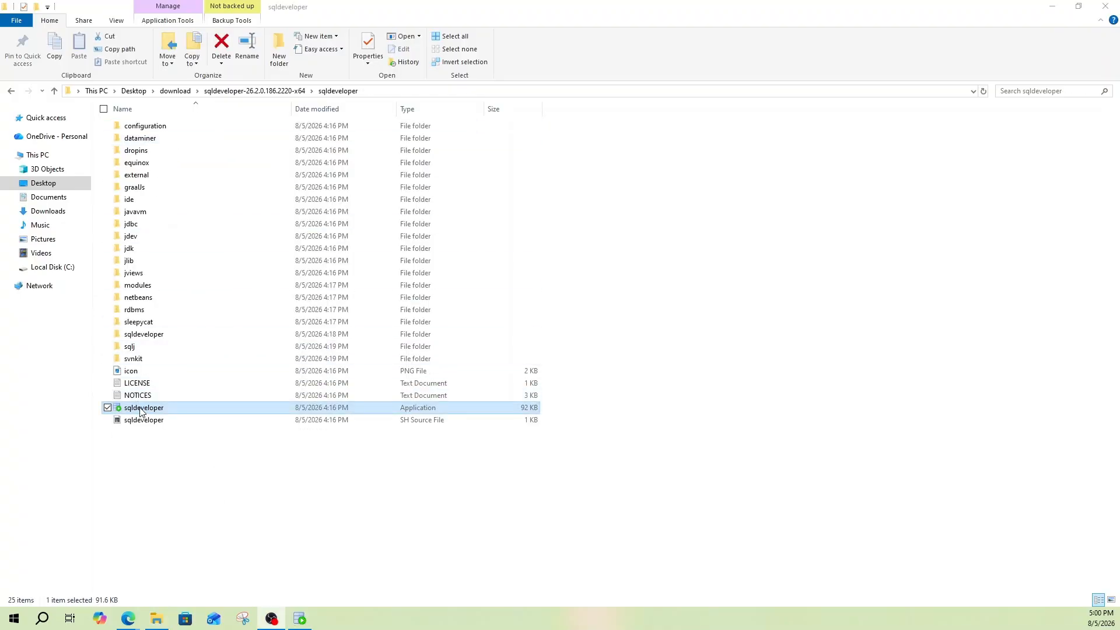
pyautogui.rightClick(141, 411)
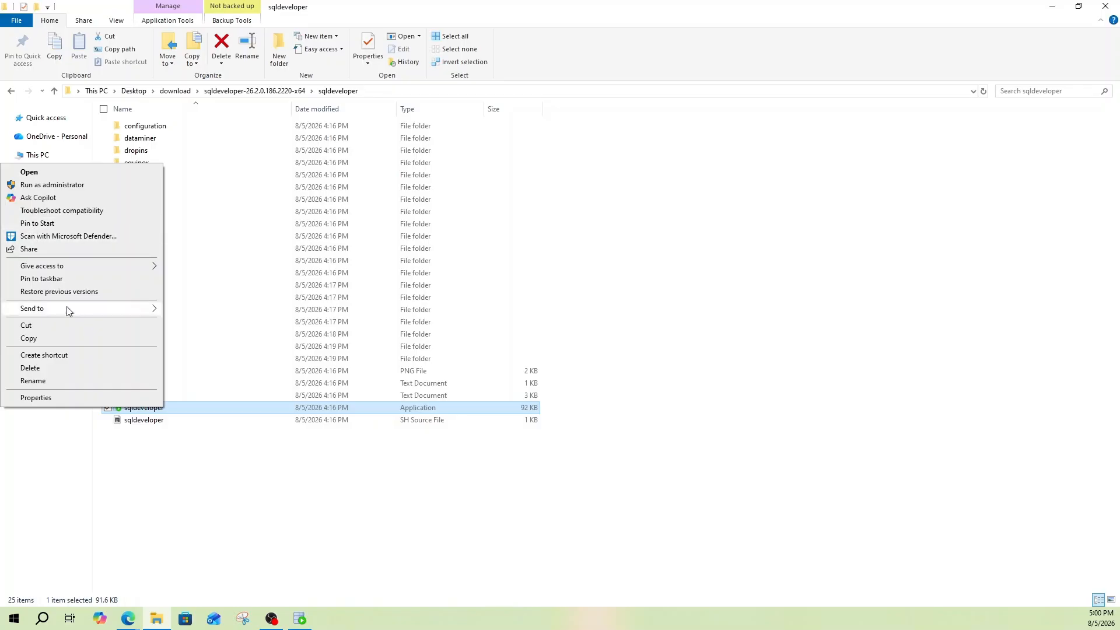
pyautogui.click(42, 278)
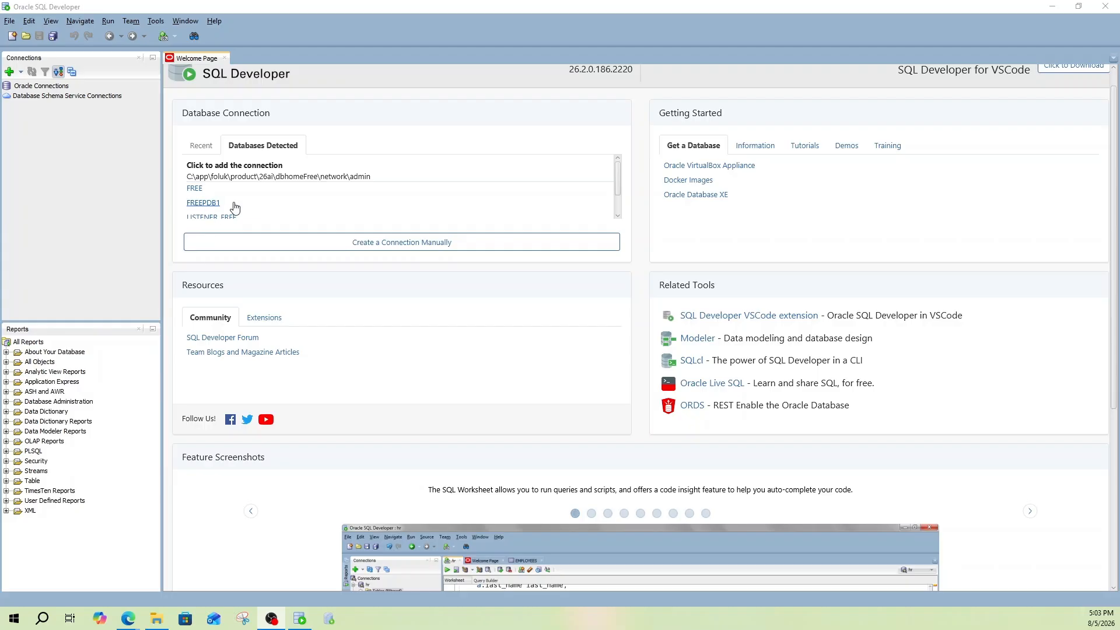
pyautogui.scroll(-2, 234, 203)
pyautogui.scroll(1, 281, 219)
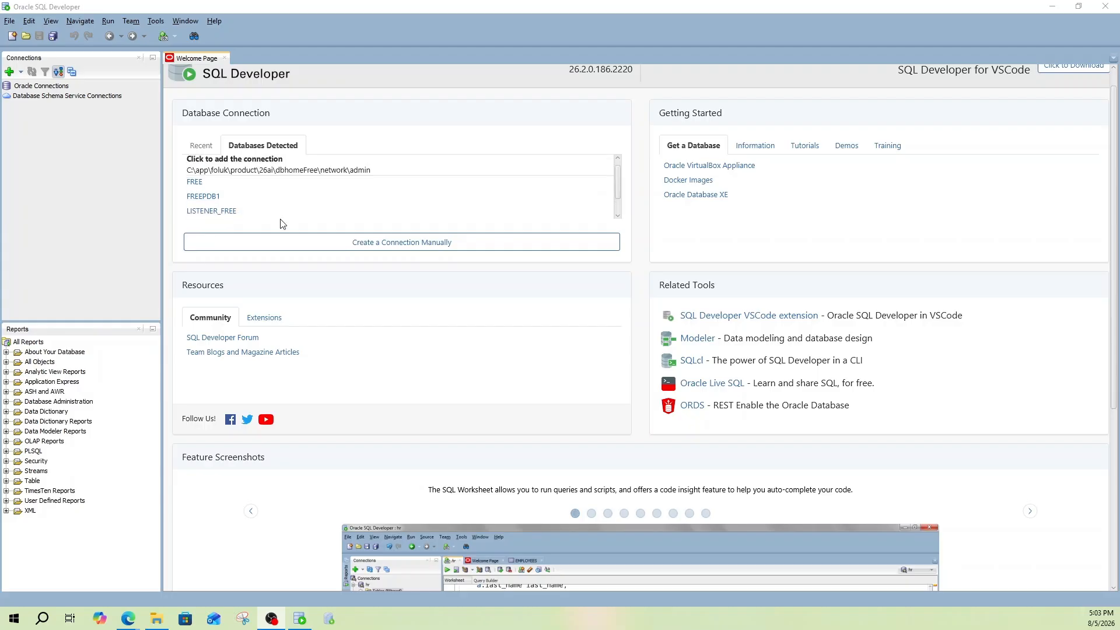
pyautogui.scroll(2, 280, 223)
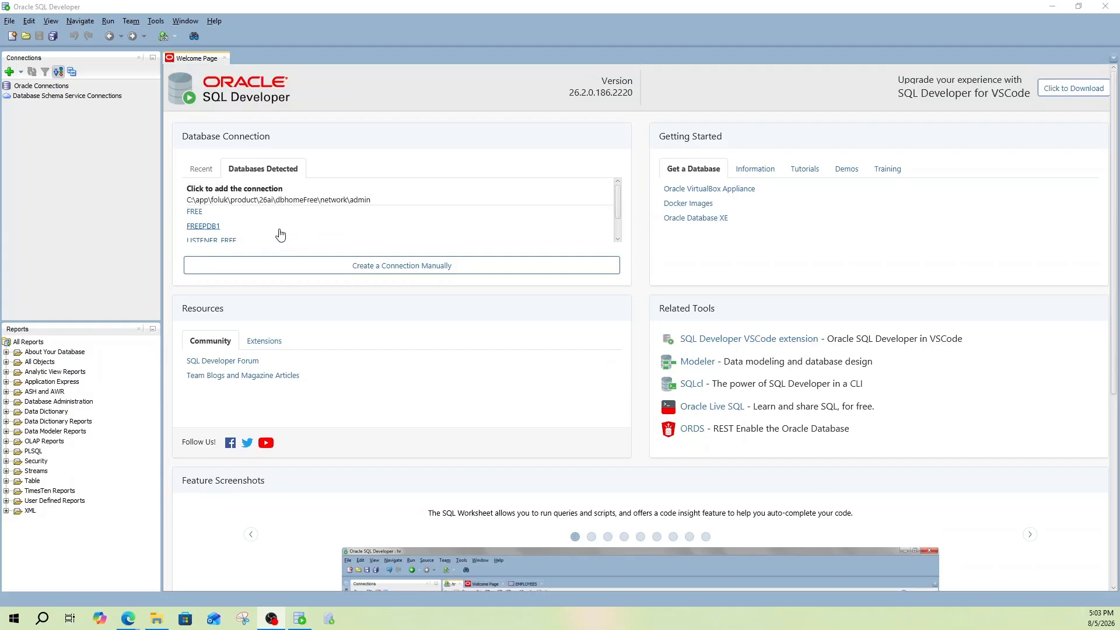
# Start a new connection named sqlclass with the user's credentials and saved password.
pyautogui.click(390, 278)
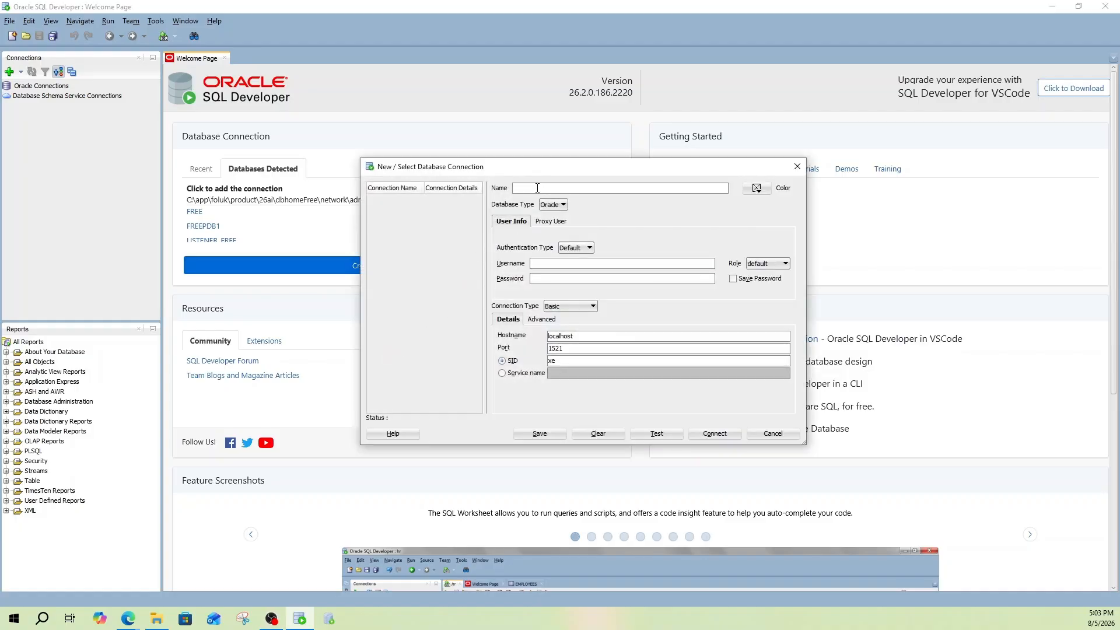
pyautogui.write('sqlclass')
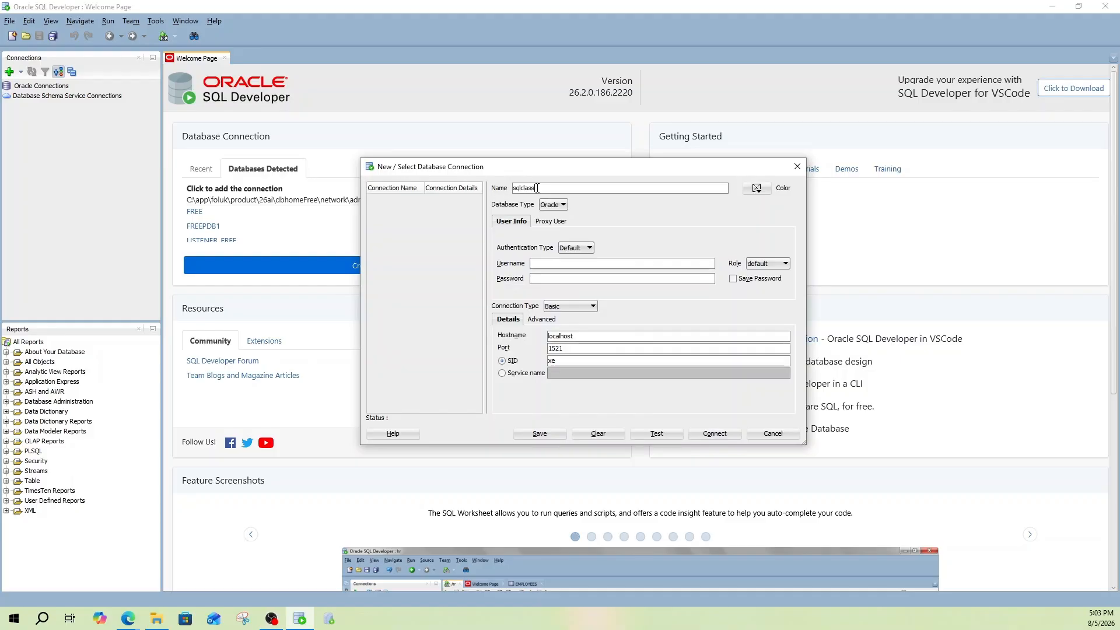
pyautogui.click(570, 264)
pyautogui.click(566, 283)
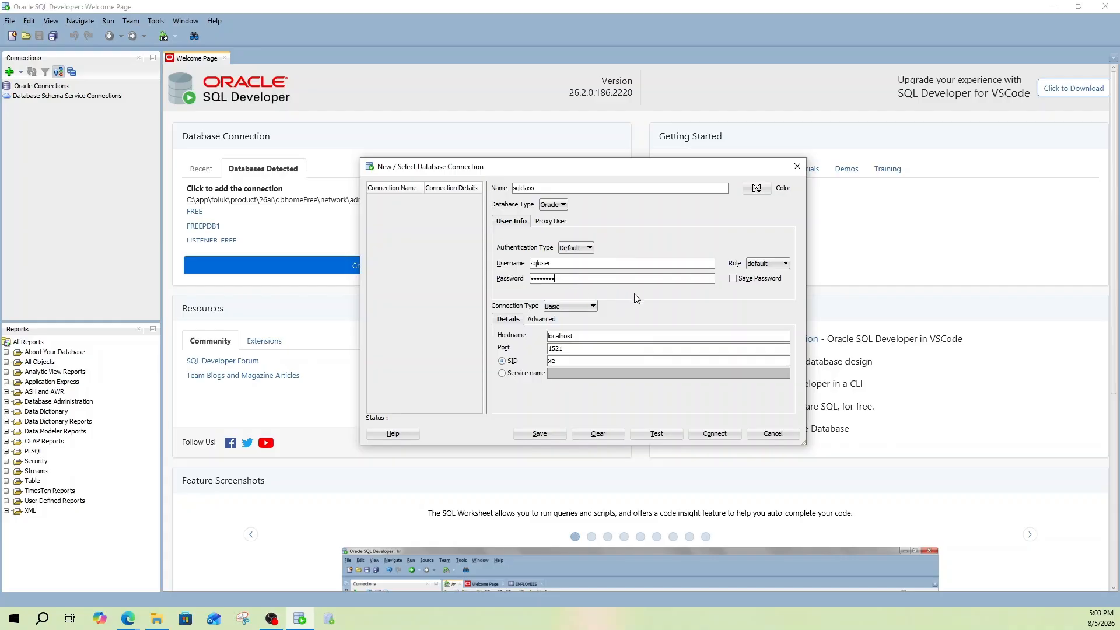
pyautogui.click(736, 282)
# Set the connection type to TNS with network alias FREEPDB1, then test it.
pyautogui.click(594, 306)
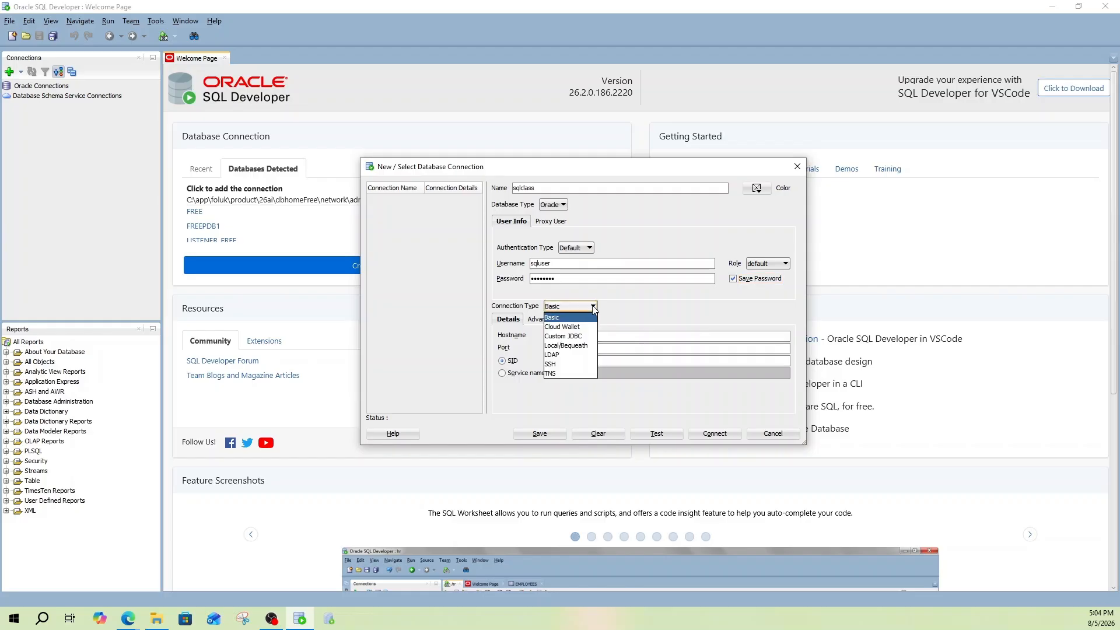
pyautogui.click(557, 374)
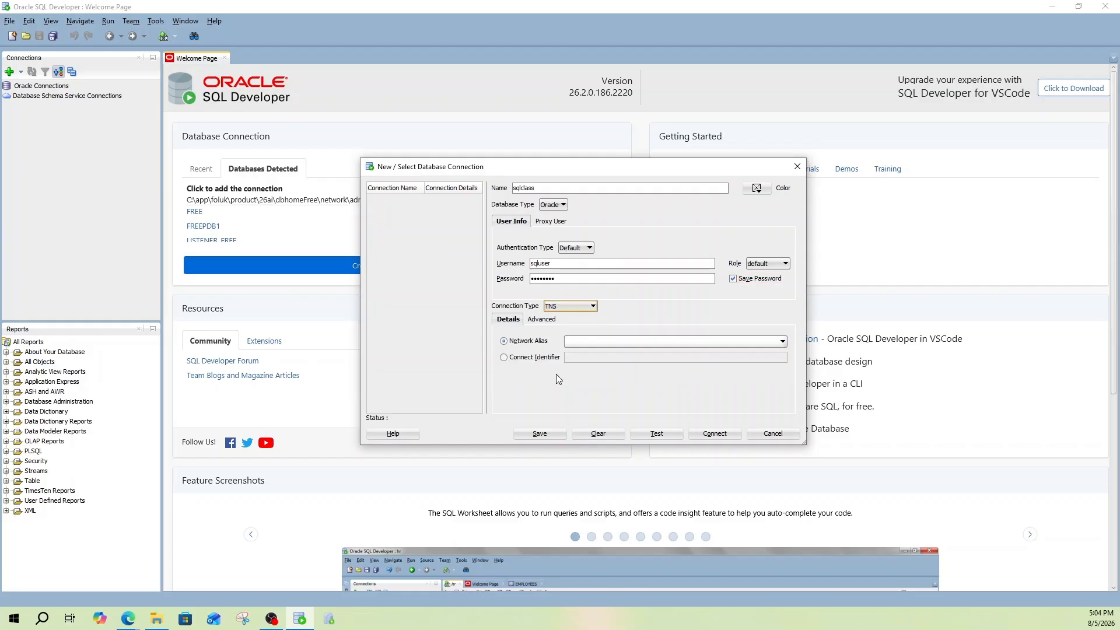
pyautogui.click(591, 341)
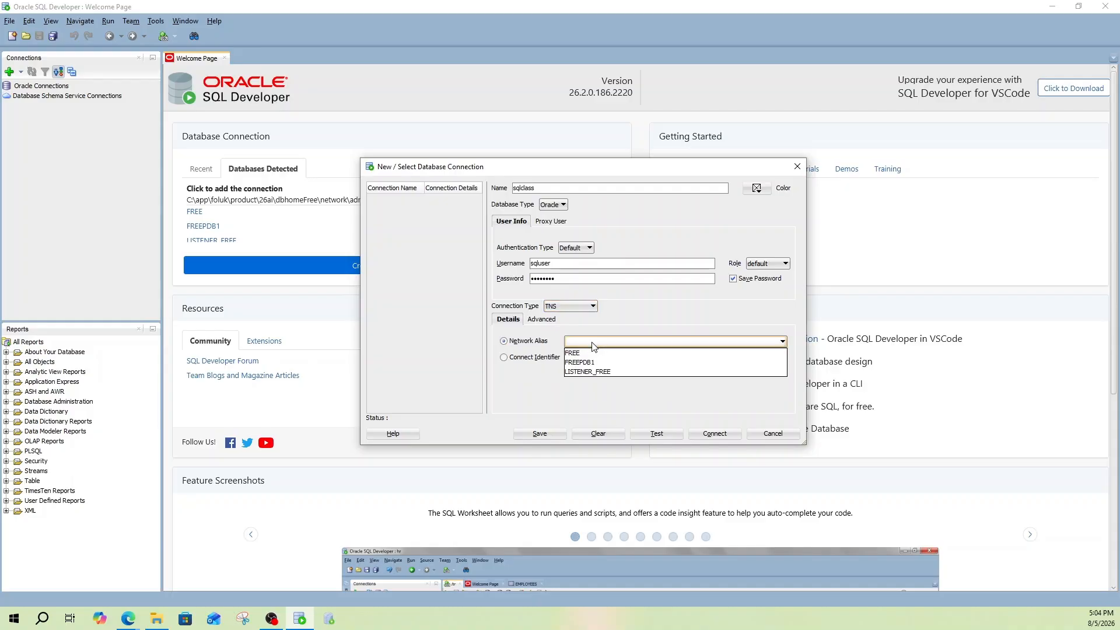
pyautogui.click(596, 363)
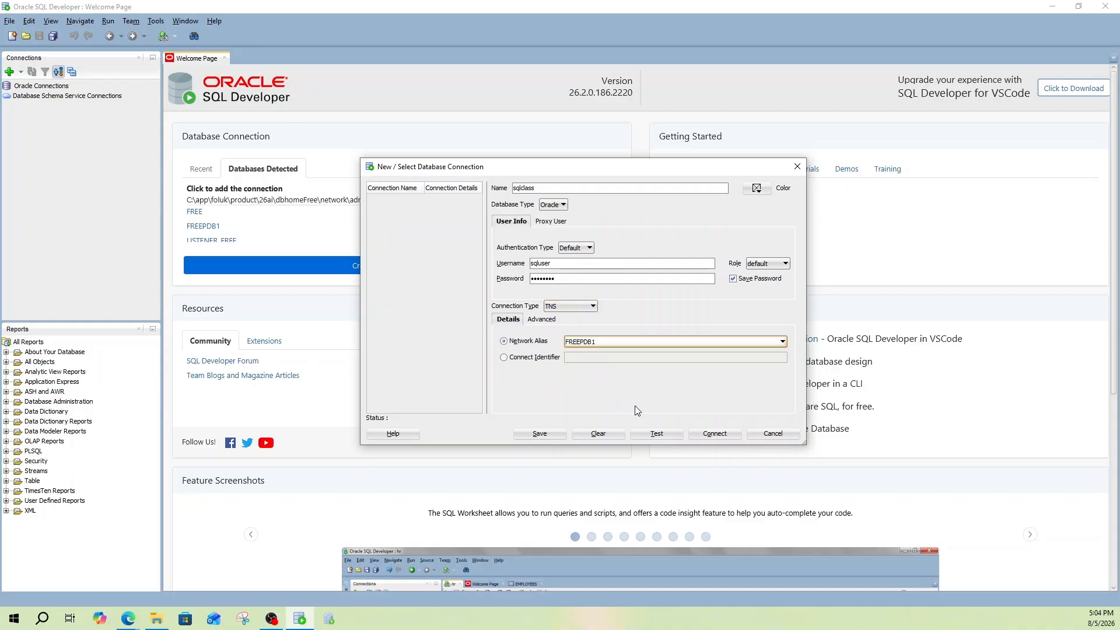
pyautogui.click(657, 433)
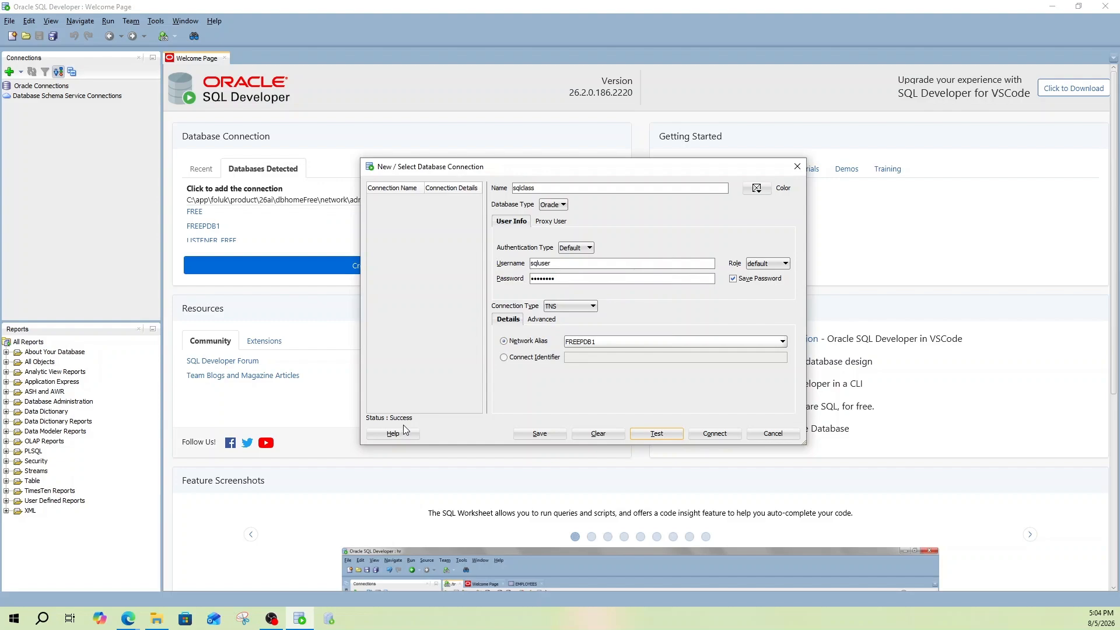
# Connect sqlclass and run 'select sysdate from dual' in its worksheet.
pyautogui.click(720, 436)
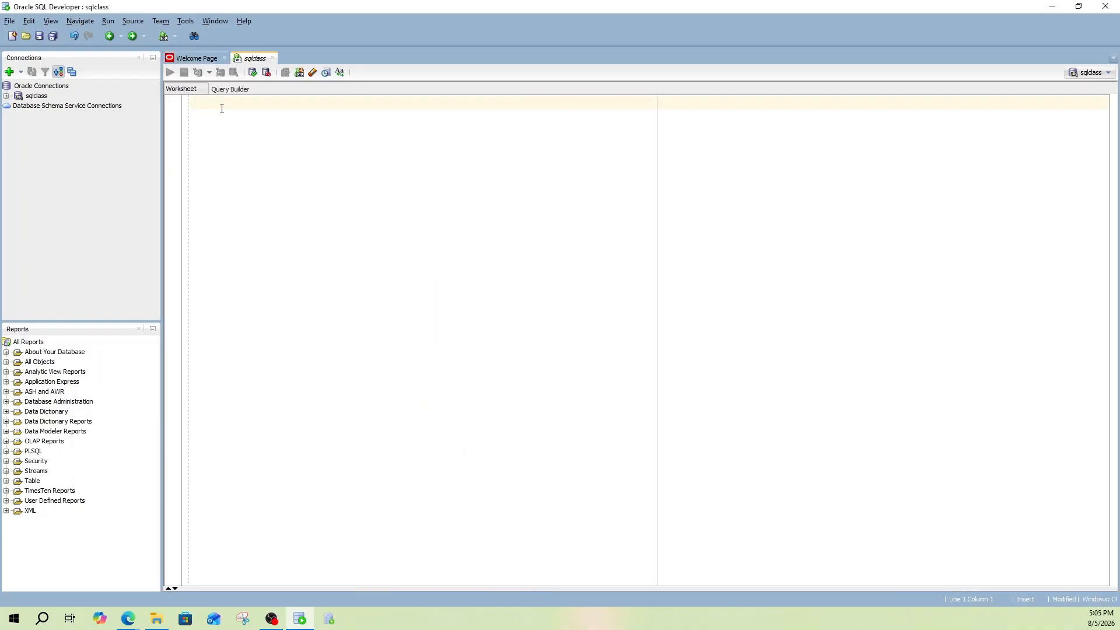
pyautogui.write('select sysdate from ')
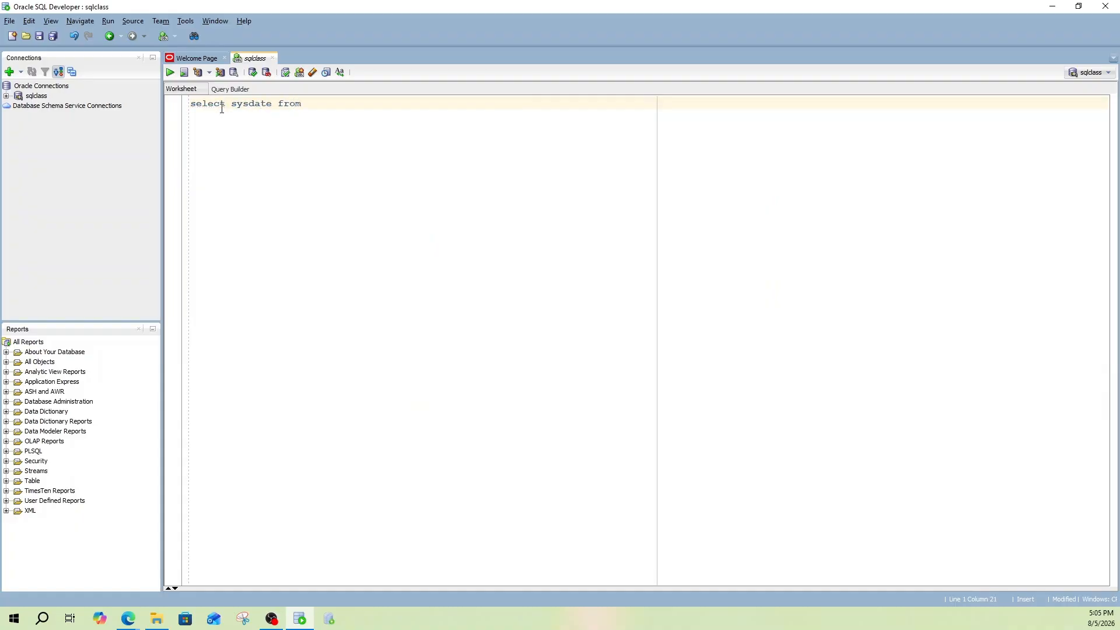
pyautogui.write('dual')
pyautogui.click(170, 72)
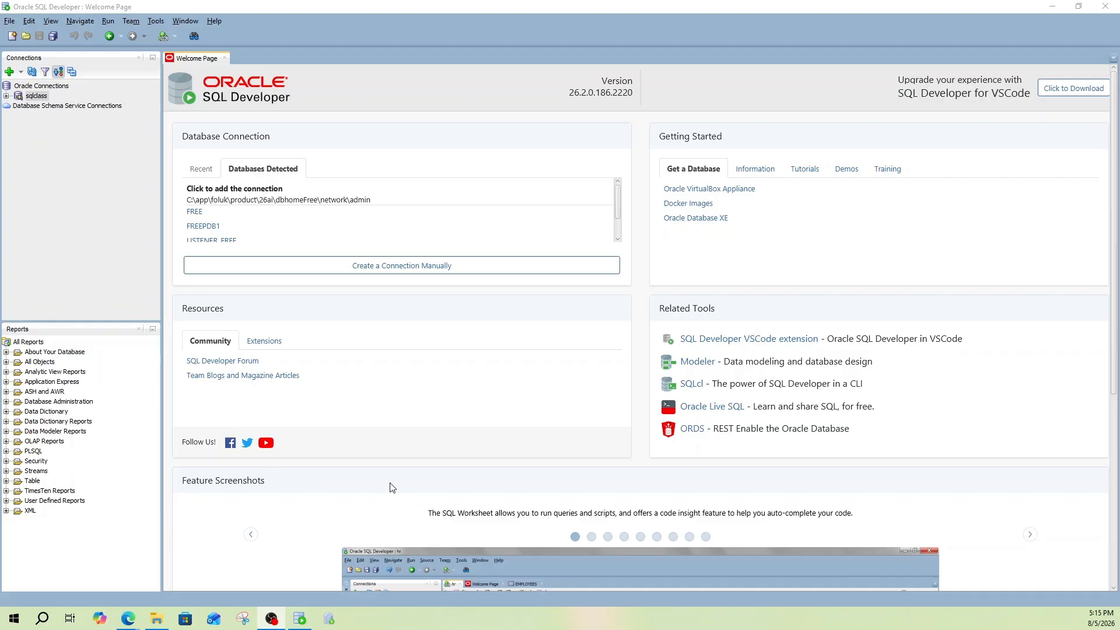
# Create connection noTNSconn for sqluser with its password and service name freepdb1, then test it.
pyautogui.click(375, 269)
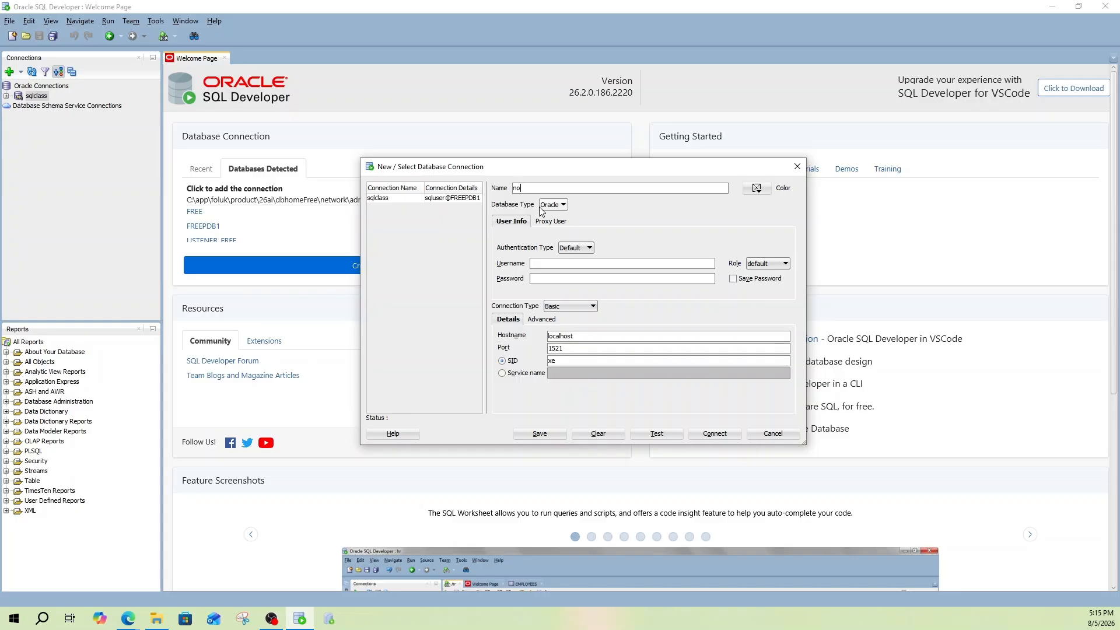
pyautogui.write('tnsco')
pyautogui.write('Sconn')
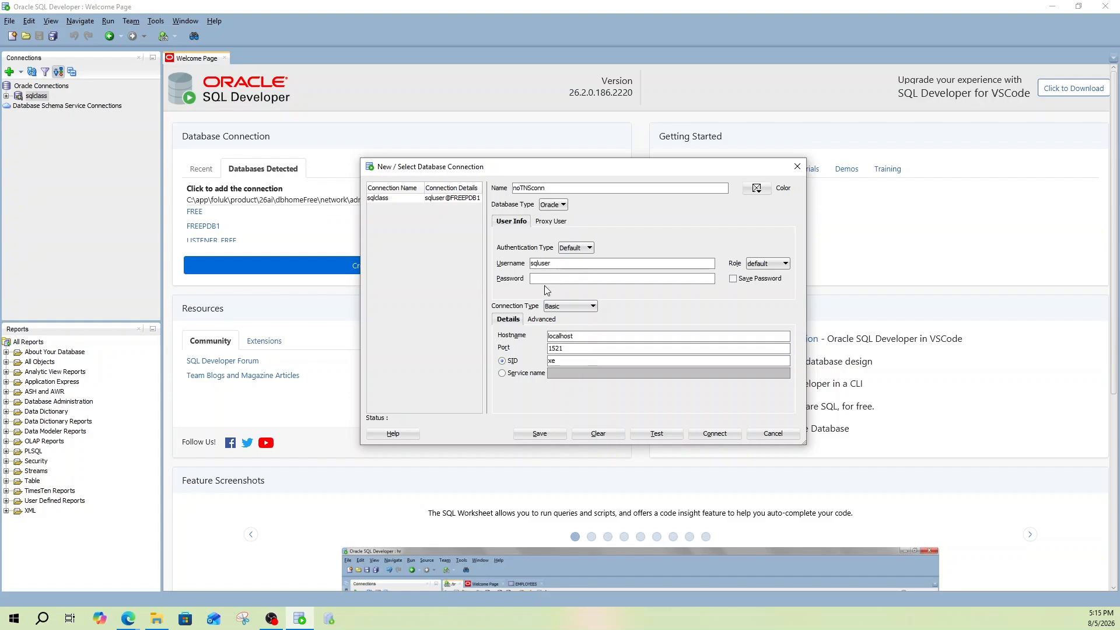
pyautogui.click(503, 373)
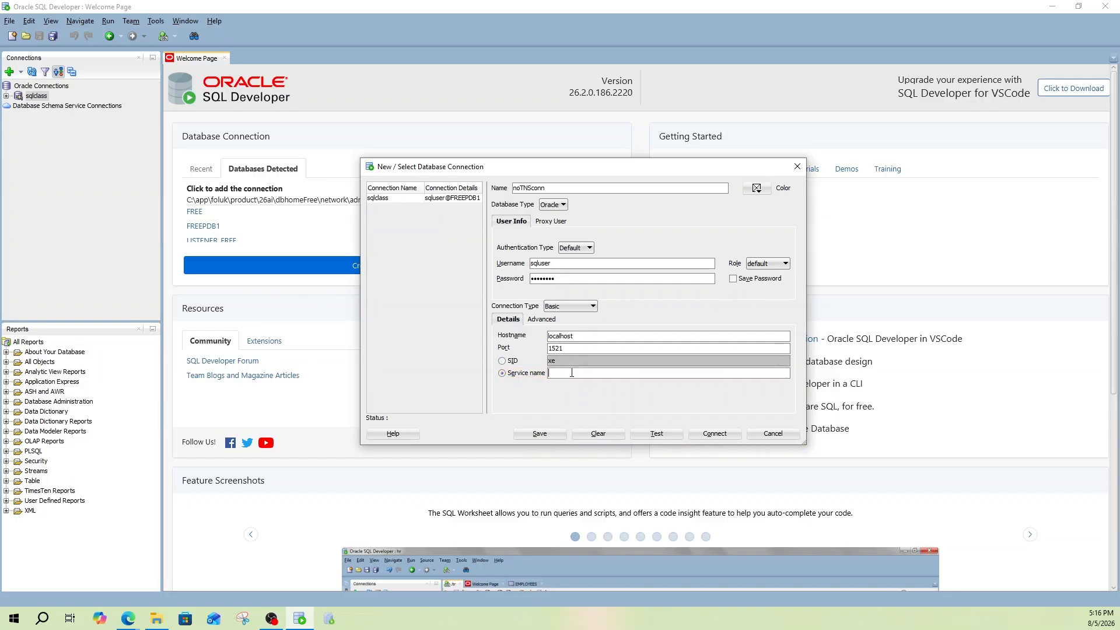
pyautogui.write('freepdb1')
pyautogui.click(664, 435)
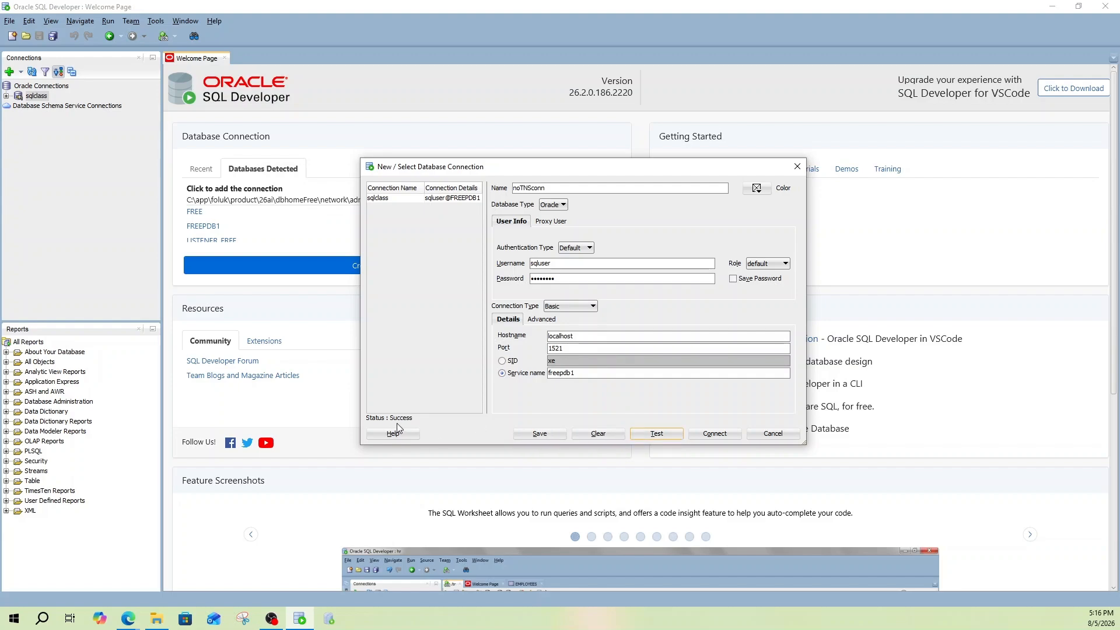
# Connect noTNSconn and run 'select sysdate from dual;', returning 05-AUG-26.
pyautogui.click(714, 434)
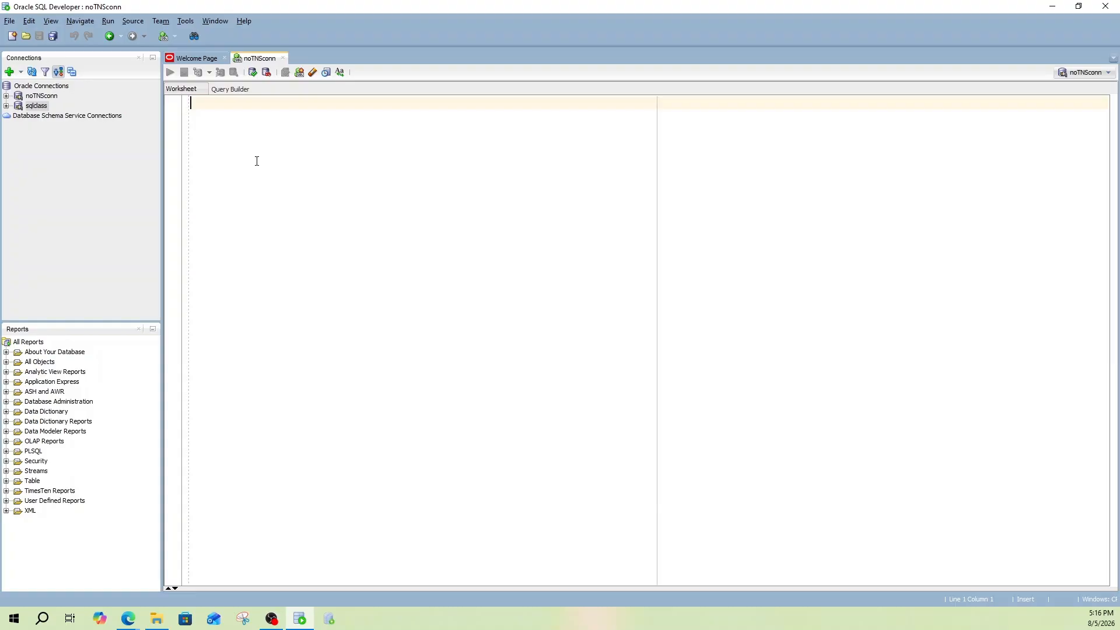
pyautogui.write('select *')
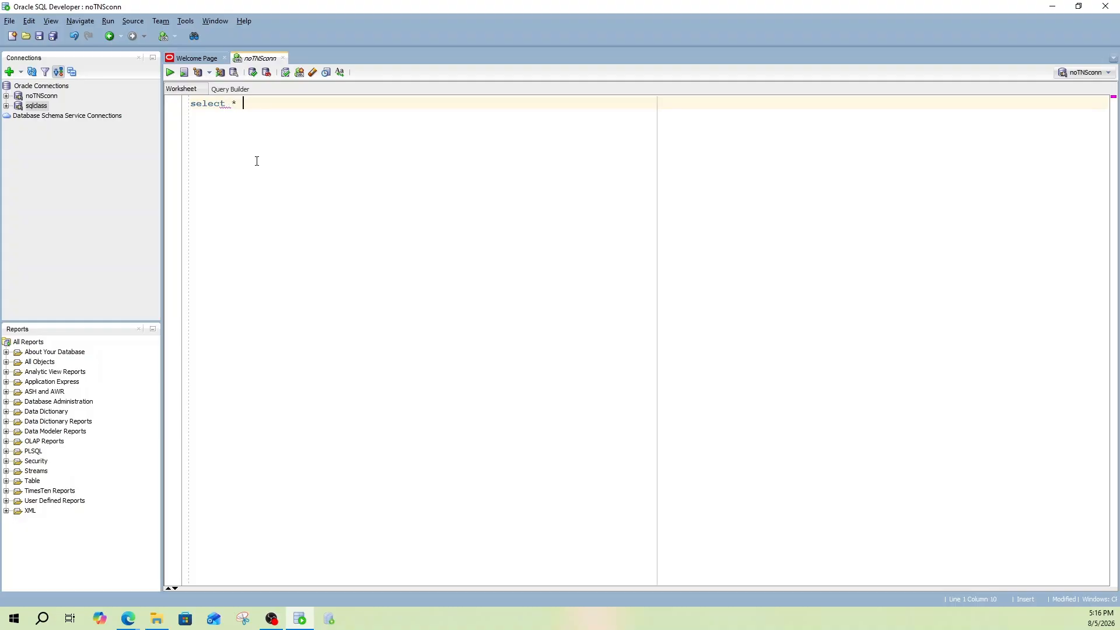
pyautogui.press('BackSpace')
pyautogui.write('sysdate from dual;')
pyautogui.click(170, 72)
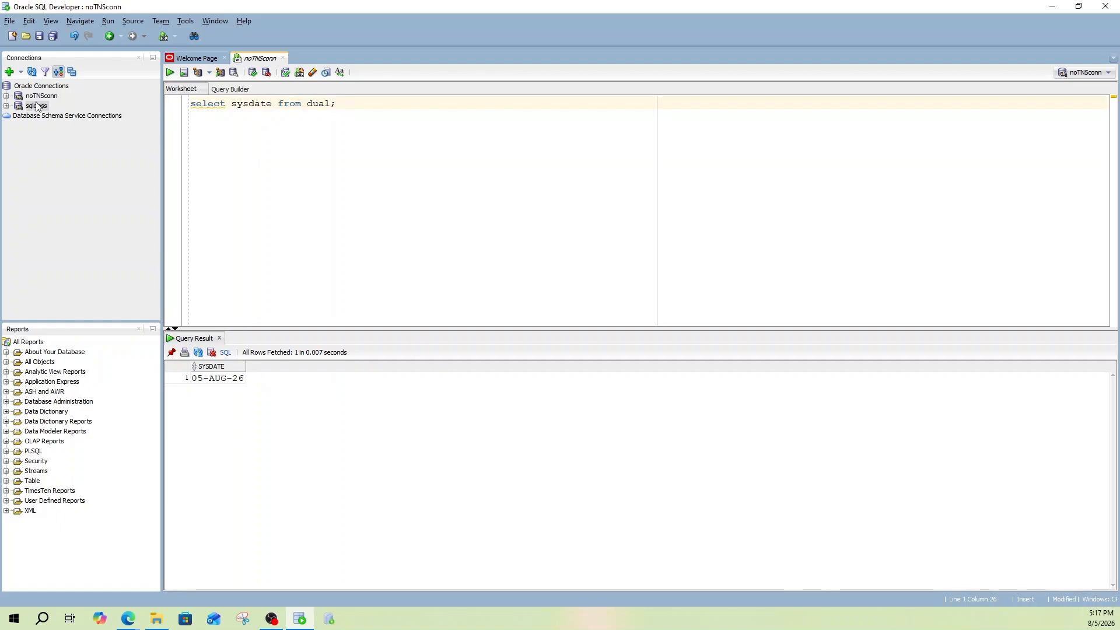
pyautogui.moveTo(33, 103)
# Create containerConn for user system with service name Free, test it, and connect.
pyautogui.click(187, 58)
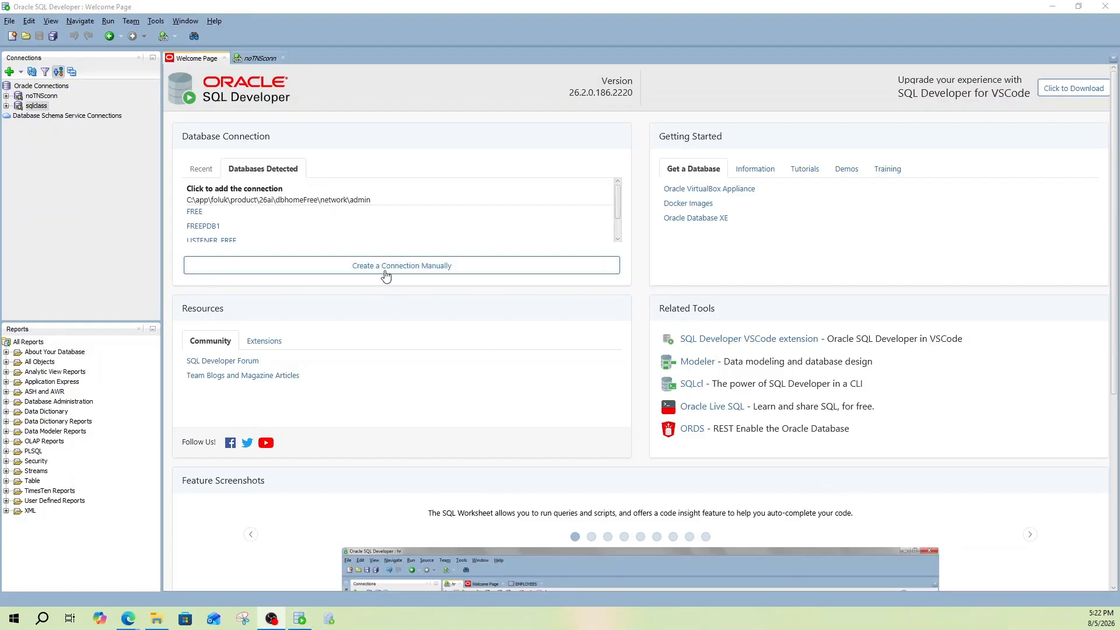
pyautogui.click(383, 268)
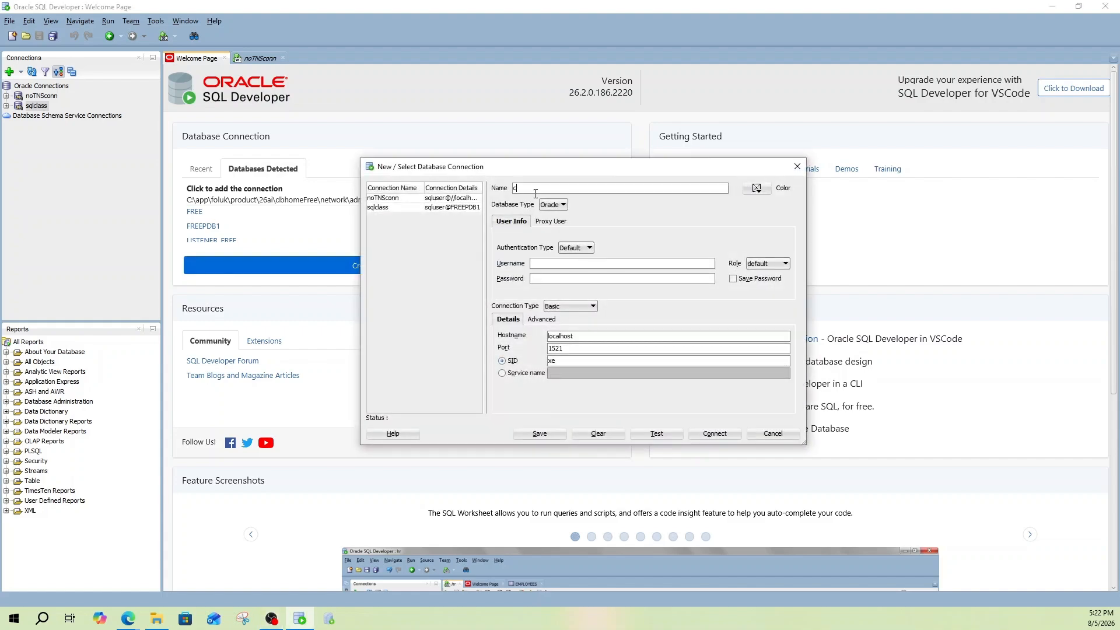
pyautogui.click(503, 374)
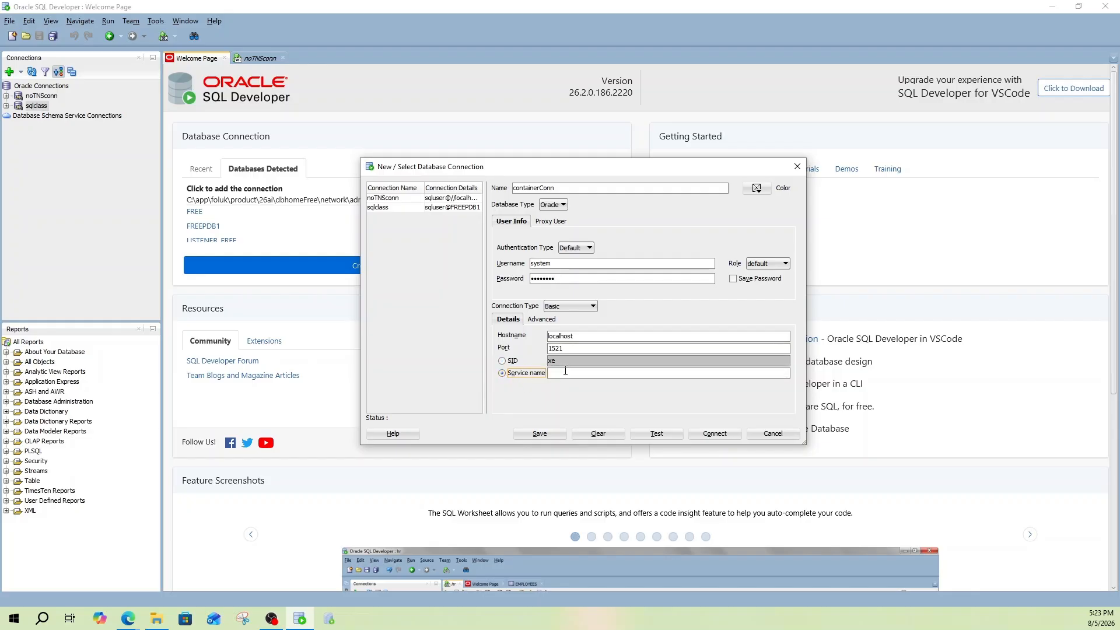
pyautogui.click(566, 373)
pyautogui.write('Free')
pyautogui.click(657, 436)
pyautogui.click(711, 439)
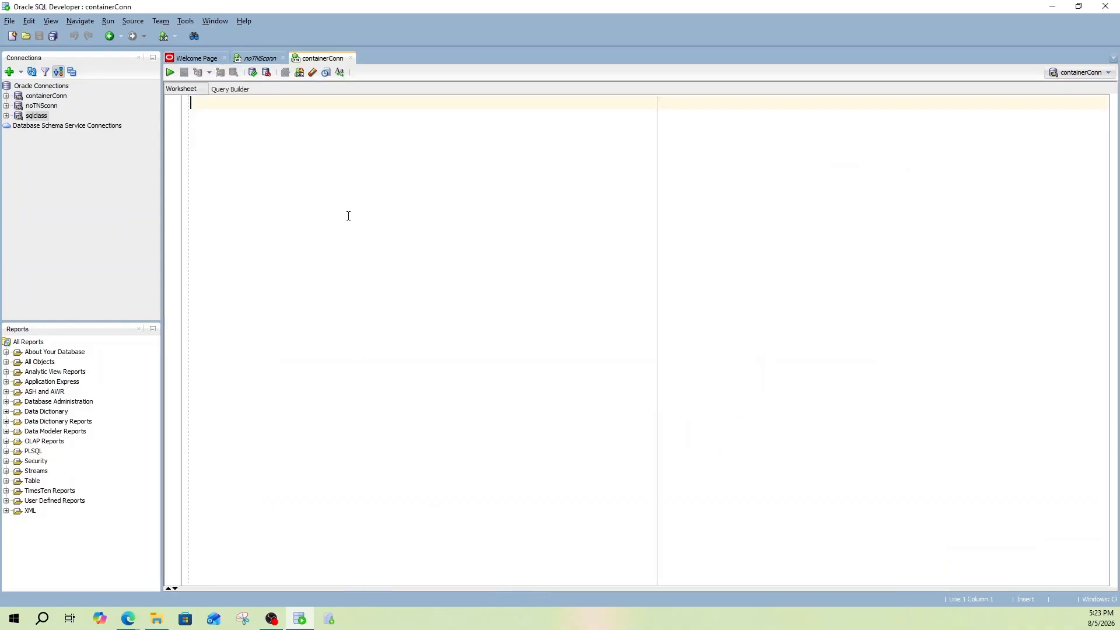
# Run 'show user; show con_name; select sysdate from dual;' as a script in containerConn's worksheet.
pyautogui.write('show user;')
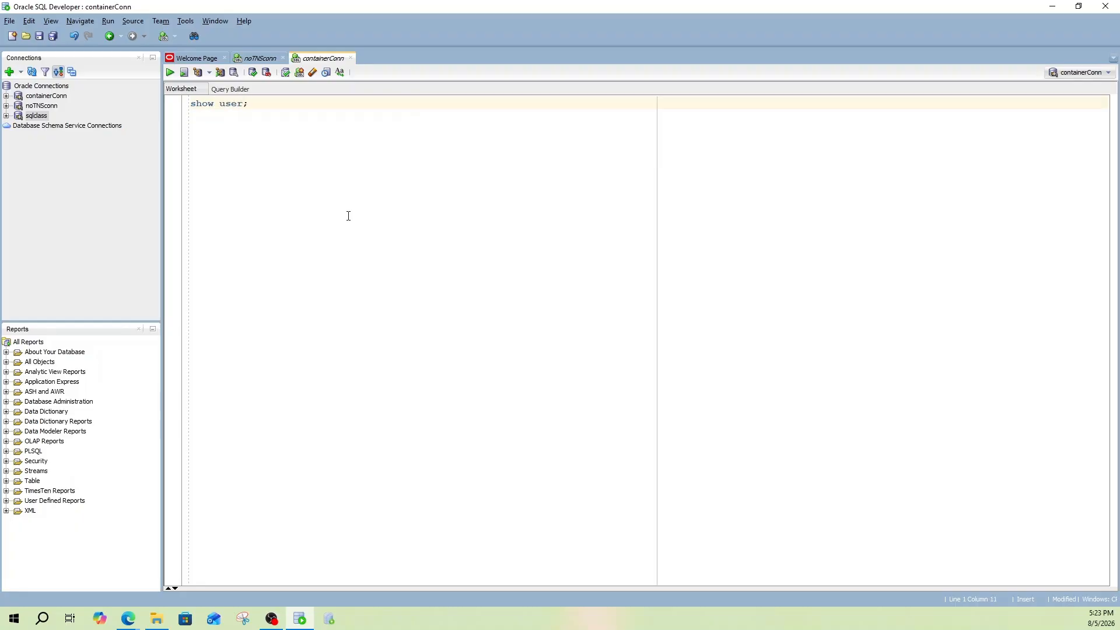
pyautogui.press('Return')
pyautogui.write('show')
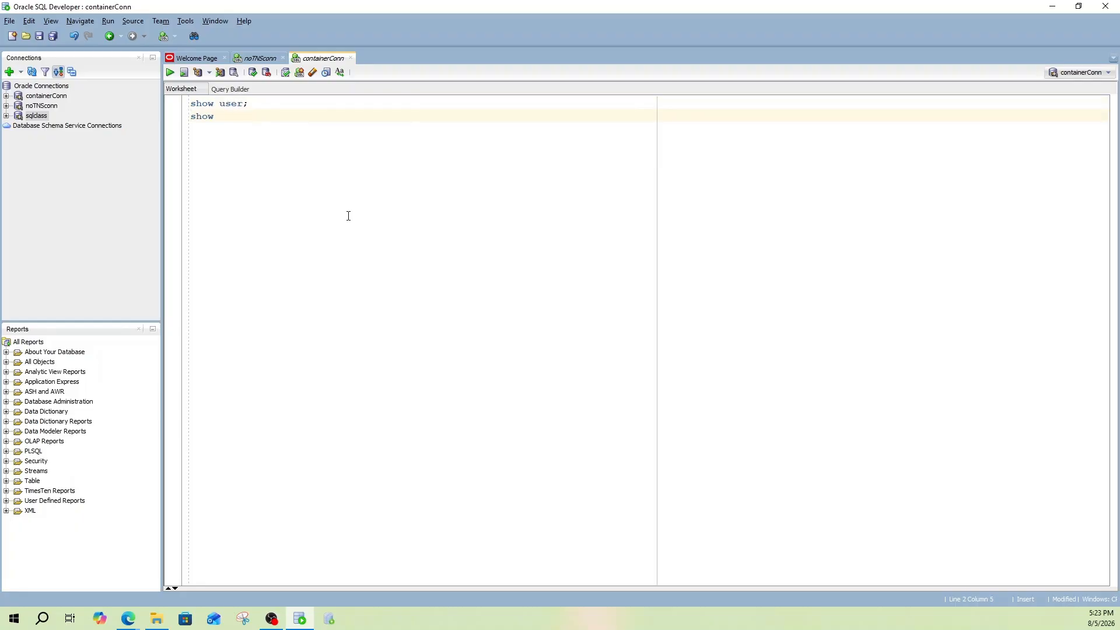
pyautogui.write(' con_name;')
pyautogui.press('Return')
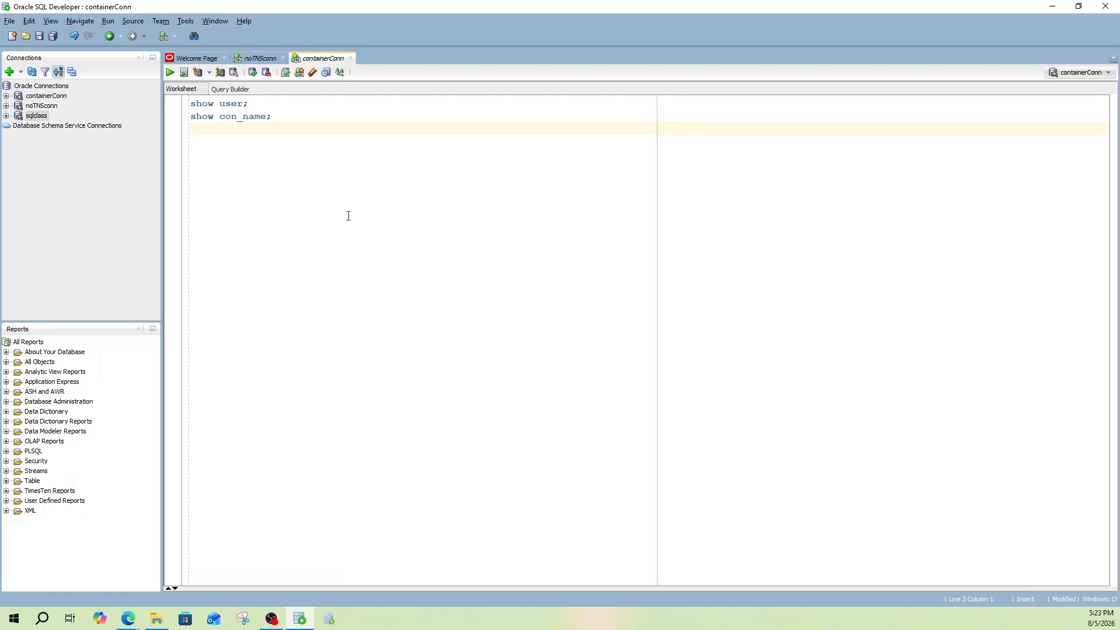
pyautogui.write('select sysdate from dual;')
pyautogui.click(184, 72)
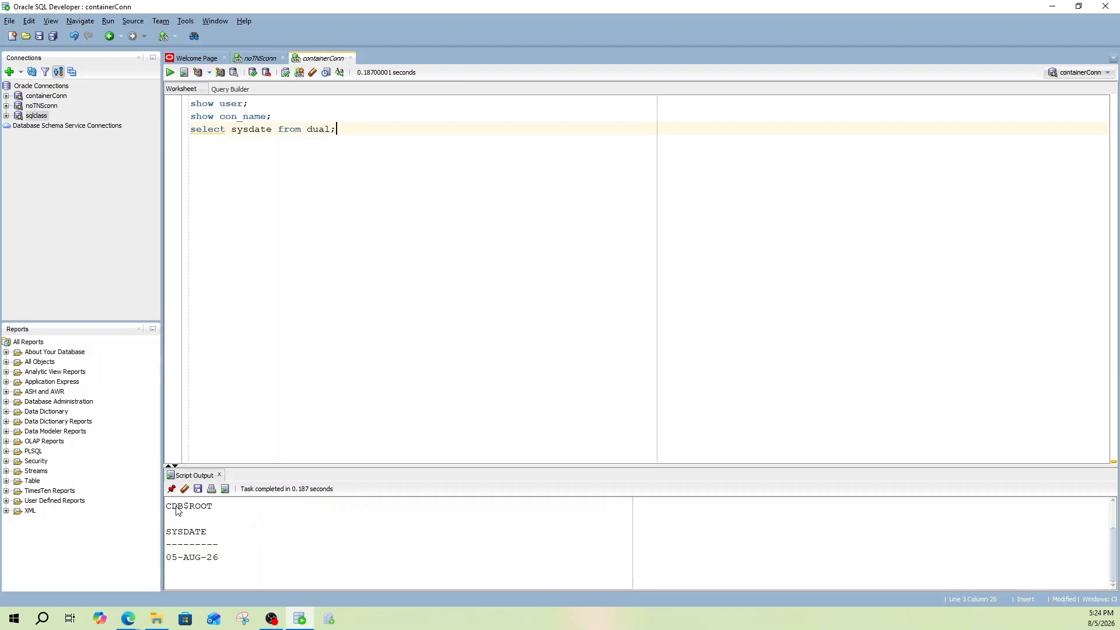
pyautogui.scroll(1, 212, 521)
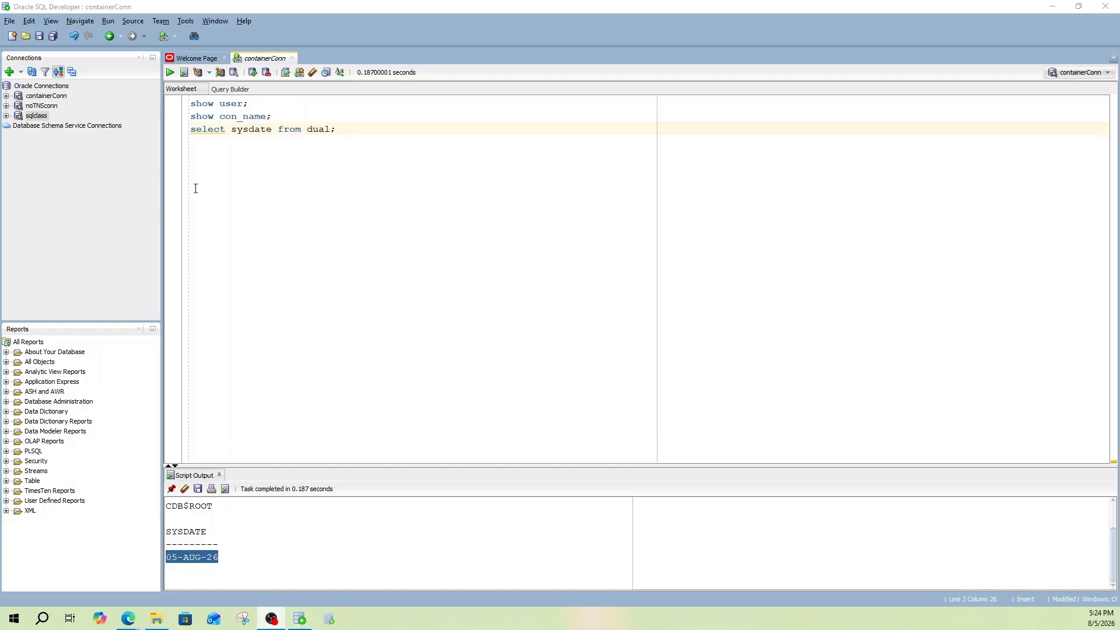
# Start a new SQL worksheet and select the sqlclass connection for it.
pyautogui.click(164, 37)
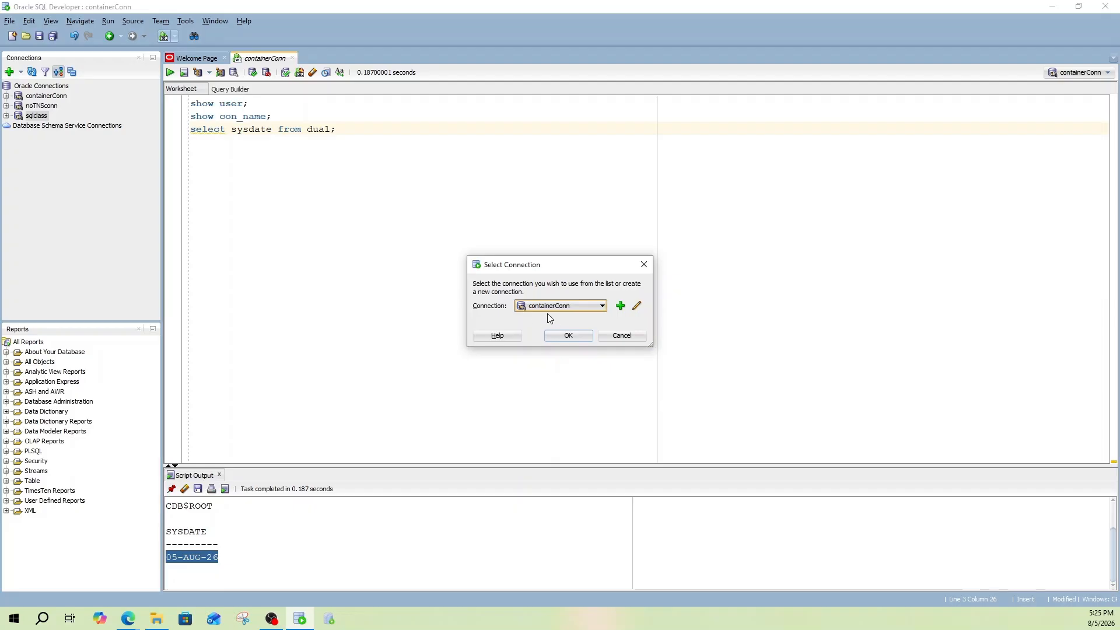
pyautogui.click(602, 307)
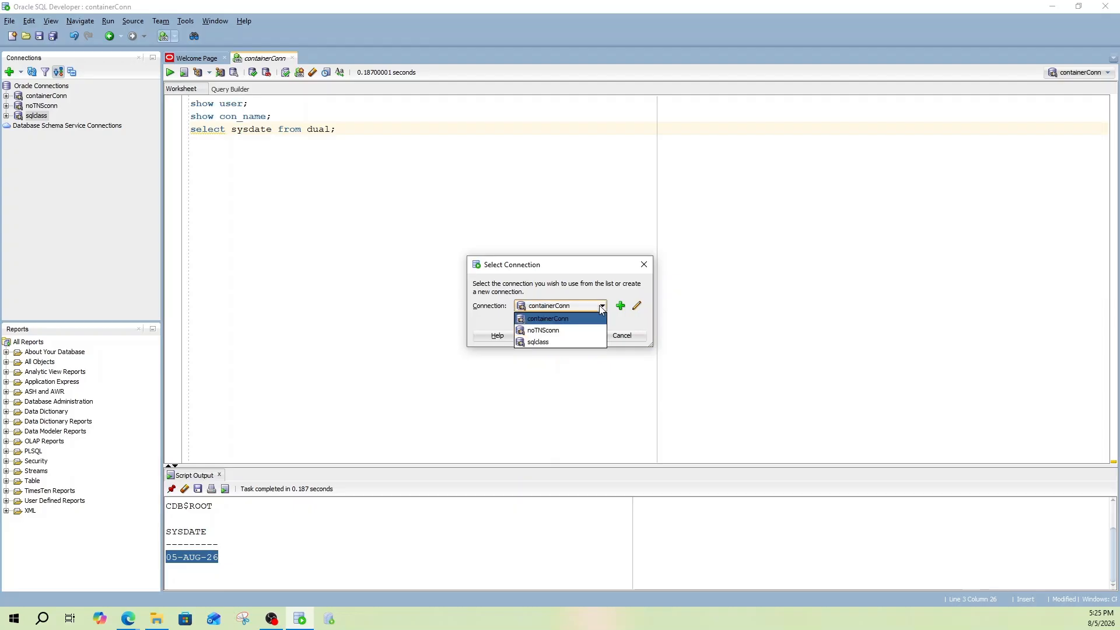
pyautogui.click(542, 343)
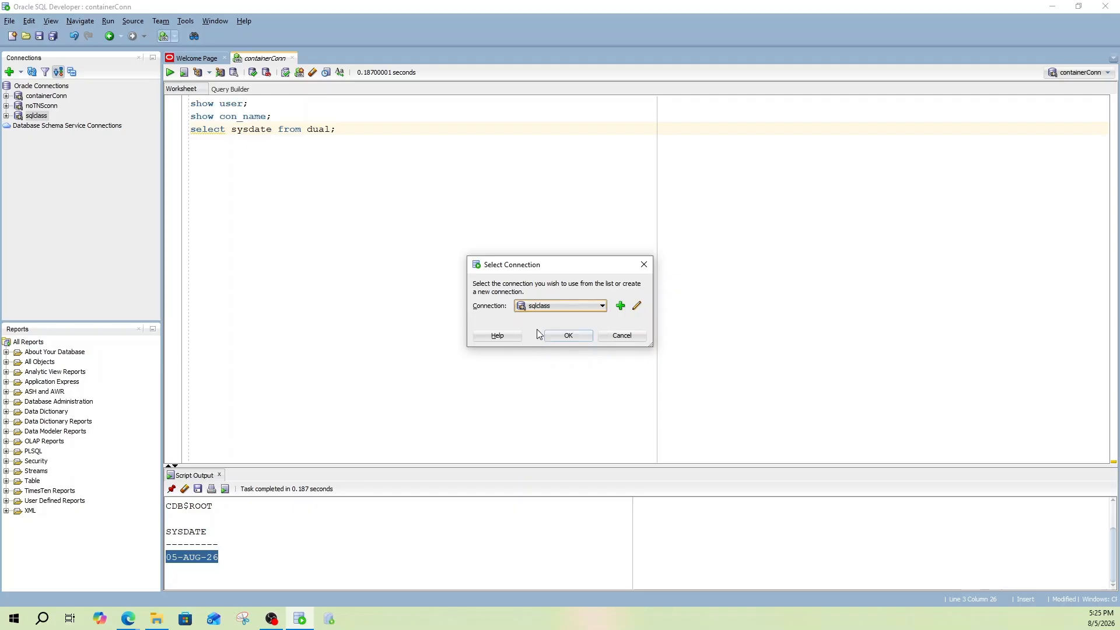
pyautogui.click(565, 337)
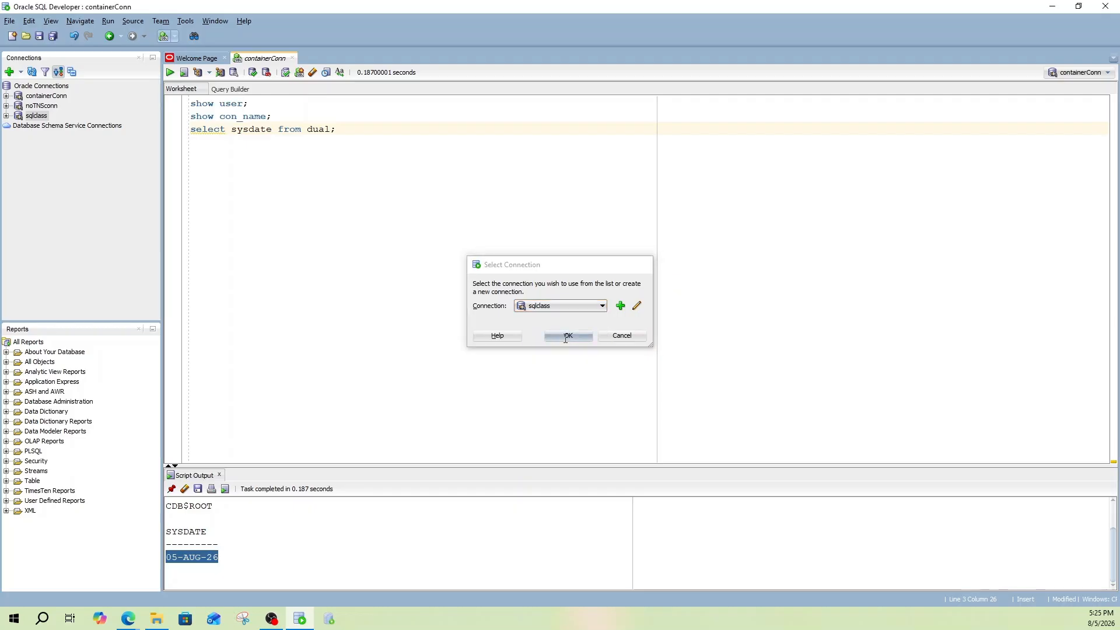